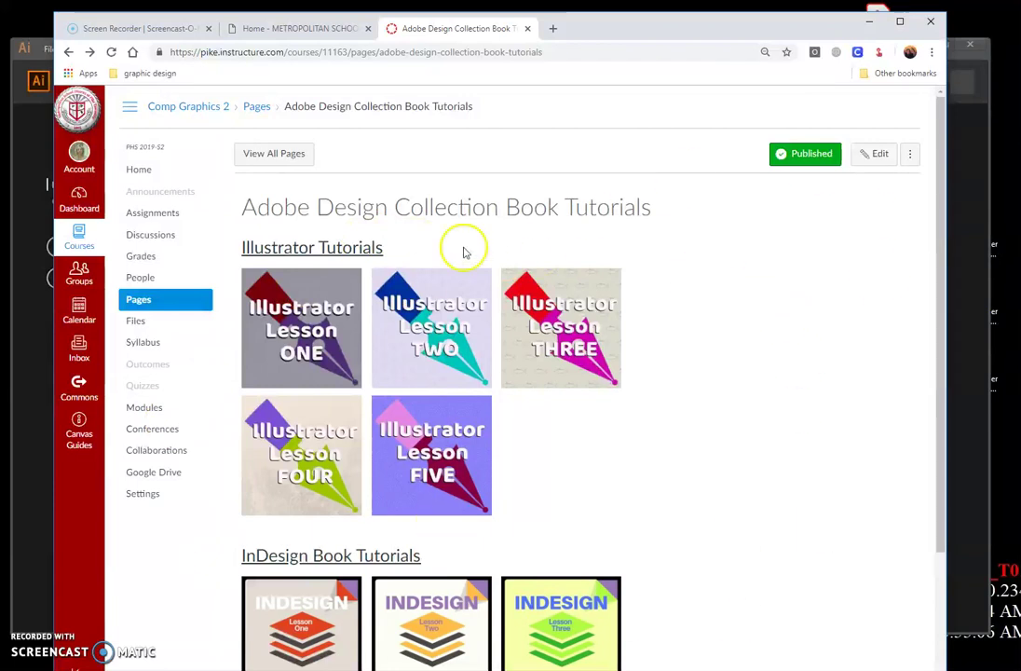
# - Open the Illustrator Lesson Two page, download AI 2-1.ai and open it in Adobe Illustrator
pyautogui.click(410, 341)
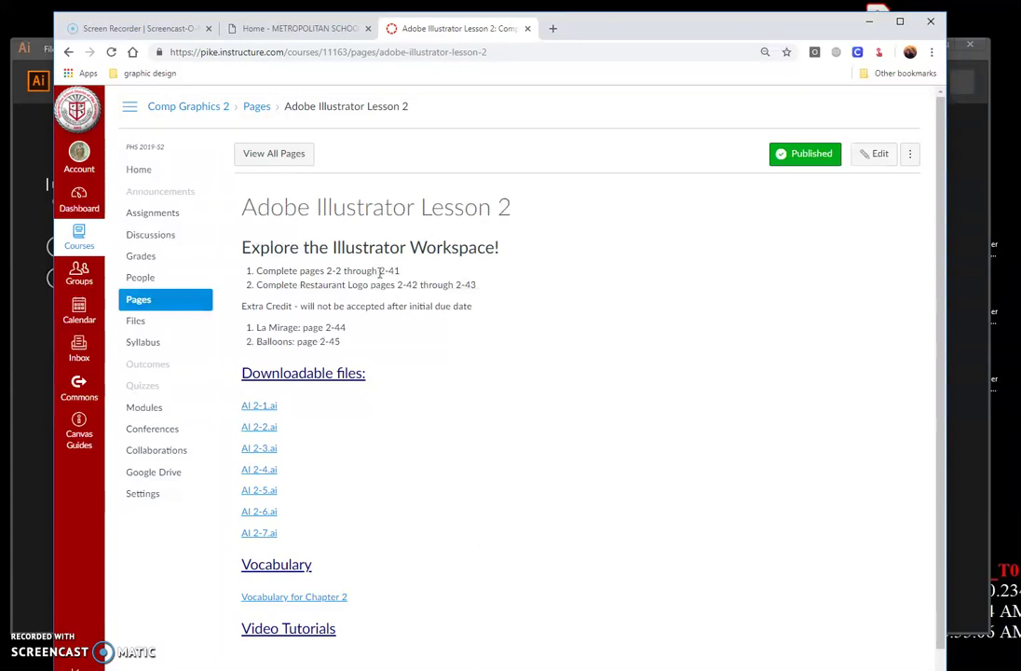
pyautogui.click(262, 406)
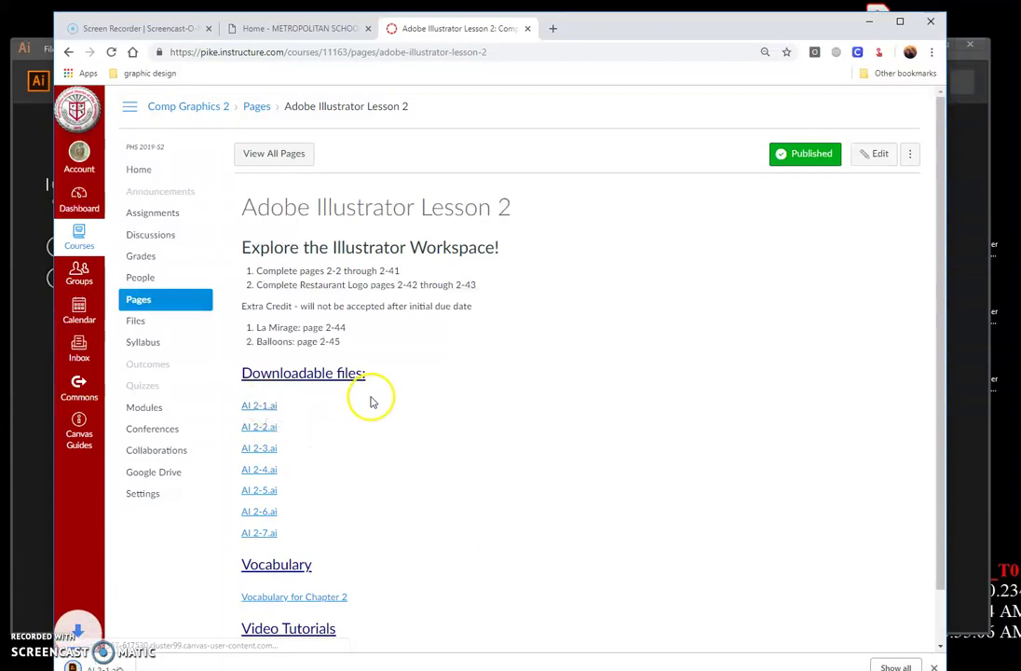
pyautogui.click(79, 665)
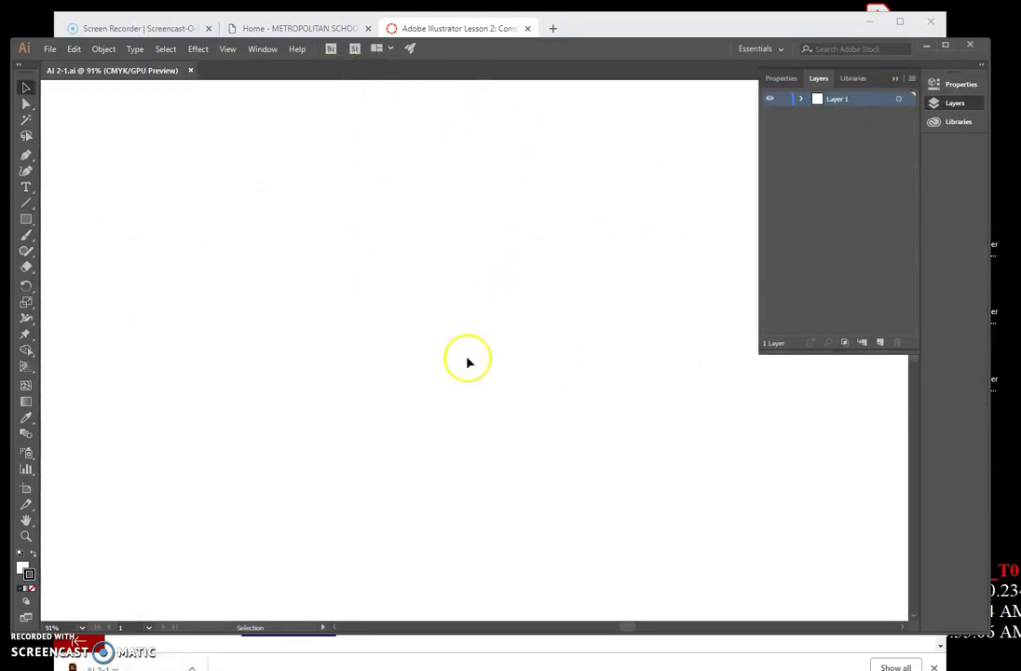
# - Move the floating Color, Stroke and Swatches panels together below the Layers panel
pyautogui.moveTo(1020, 438); pyautogui.dragTo(878, 375)
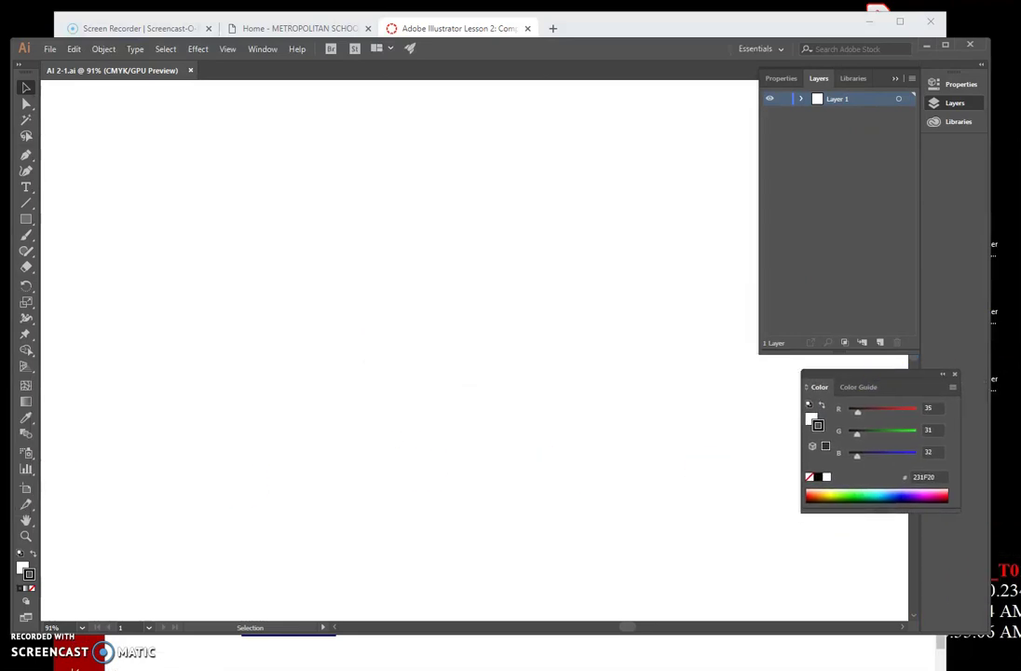
pyautogui.moveTo(41, 558)
pyautogui.mouseDown()
pyautogui.moveTo(882, 537)
pyautogui.moveTo(838, 534)
pyautogui.mouseUp()
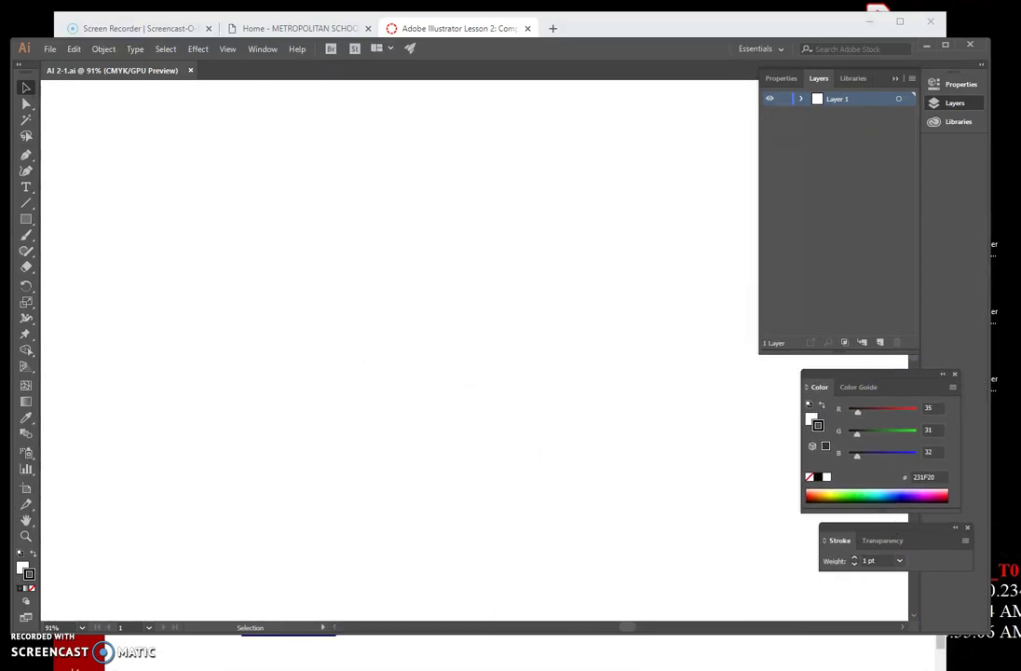
pyautogui.moveTo(41, 521)
pyautogui.mouseDown()
pyautogui.moveTo(626, 390)
pyautogui.moveTo(799, 545)
pyautogui.moveTo(718, 520)
pyautogui.moveTo(743, 550)
pyautogui.moveTo(763, 556)
pyautogui.mouseUp()
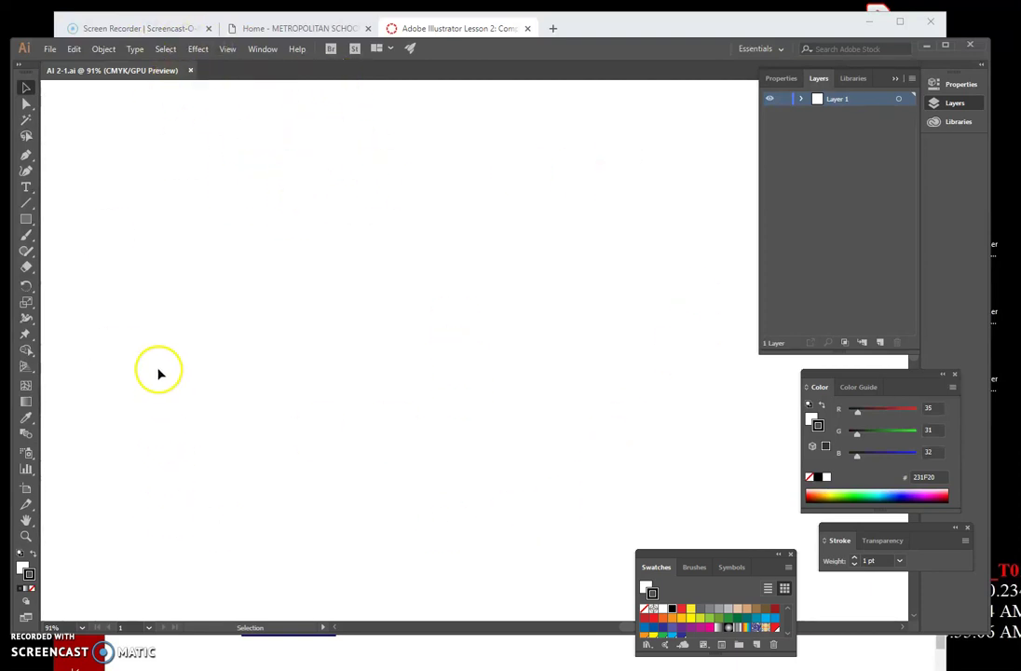
# - Switch the document to Preview on CPU and fit the artboard in the window
pyautogui.click(227, 50)
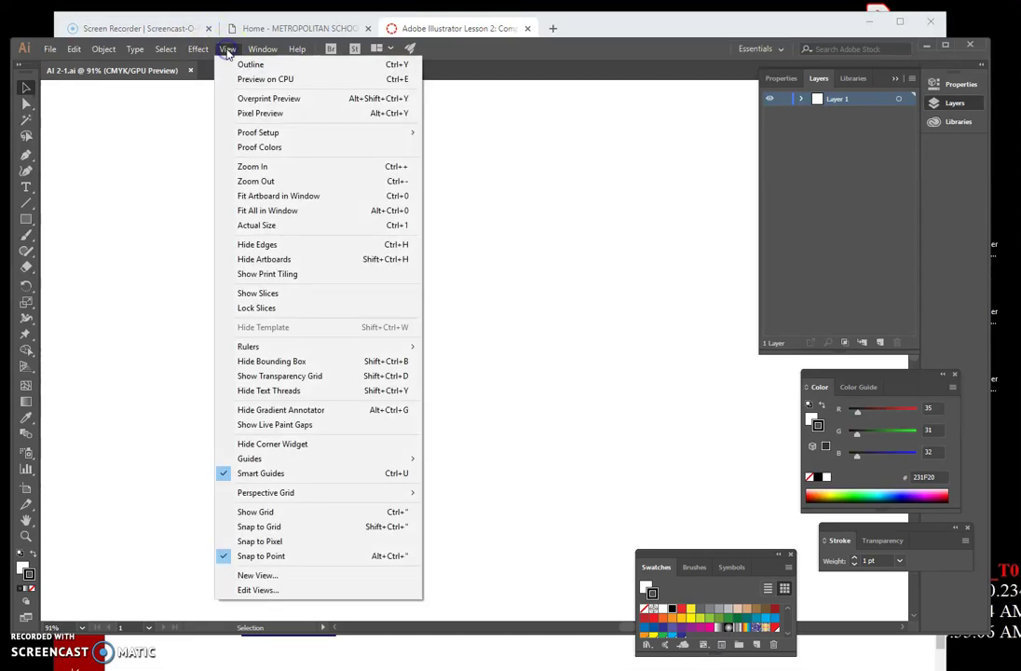
pyautogui.click(253, 79)
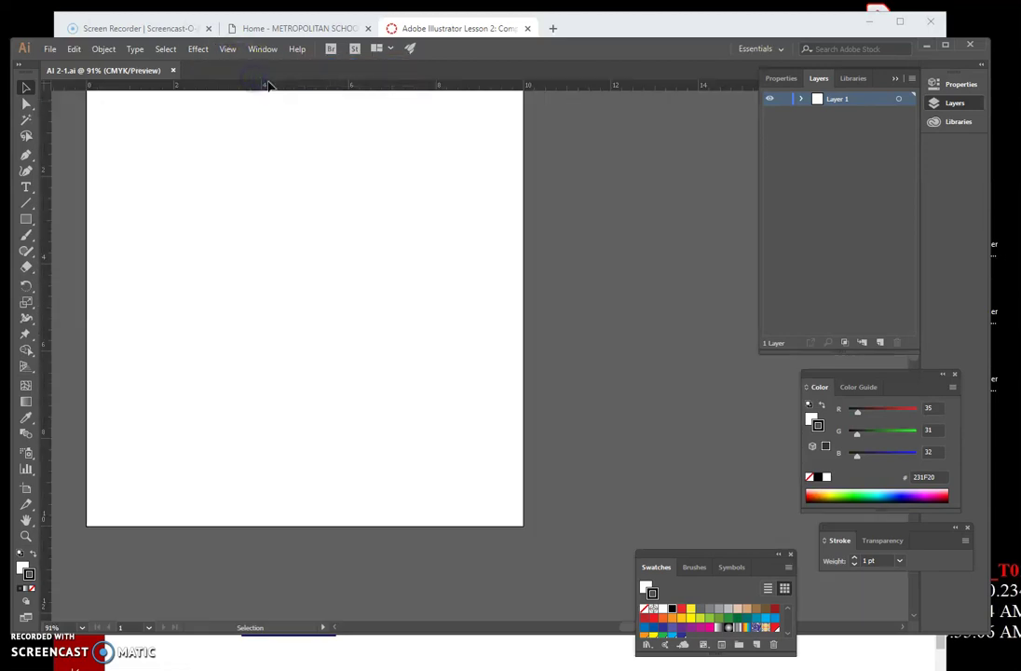
pyautogui.doubleClick(26, 521)
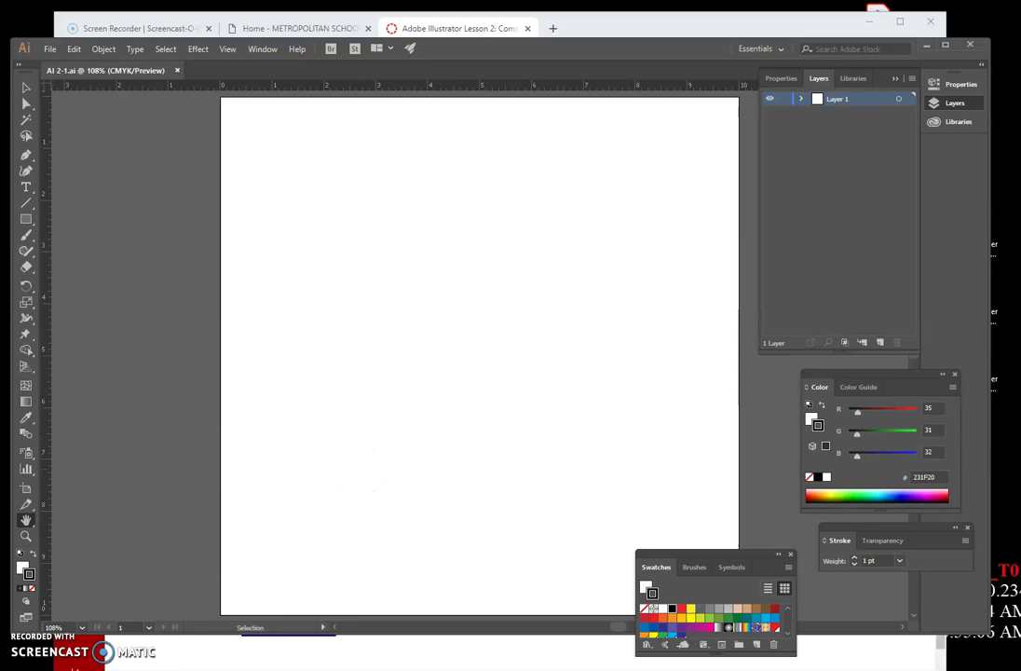
pyautogui.click(27, 522)
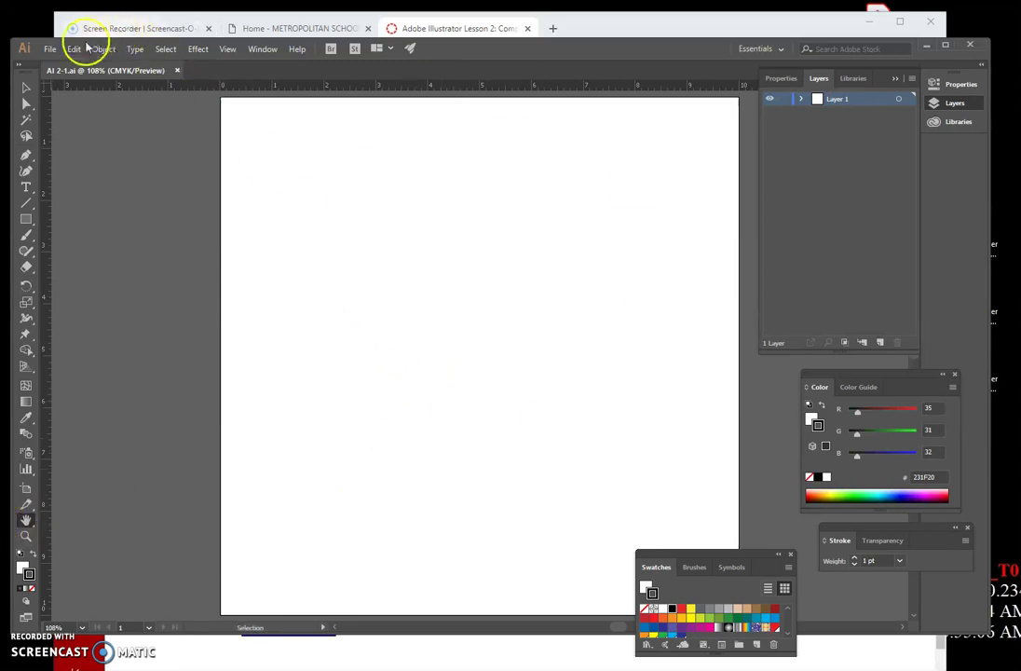
# - Save a copy of the document as "berry symposium" in Adobe Illustrator format on the H: drive
pyautogui.click(53, 52)
pyautogui.click(121, 174)
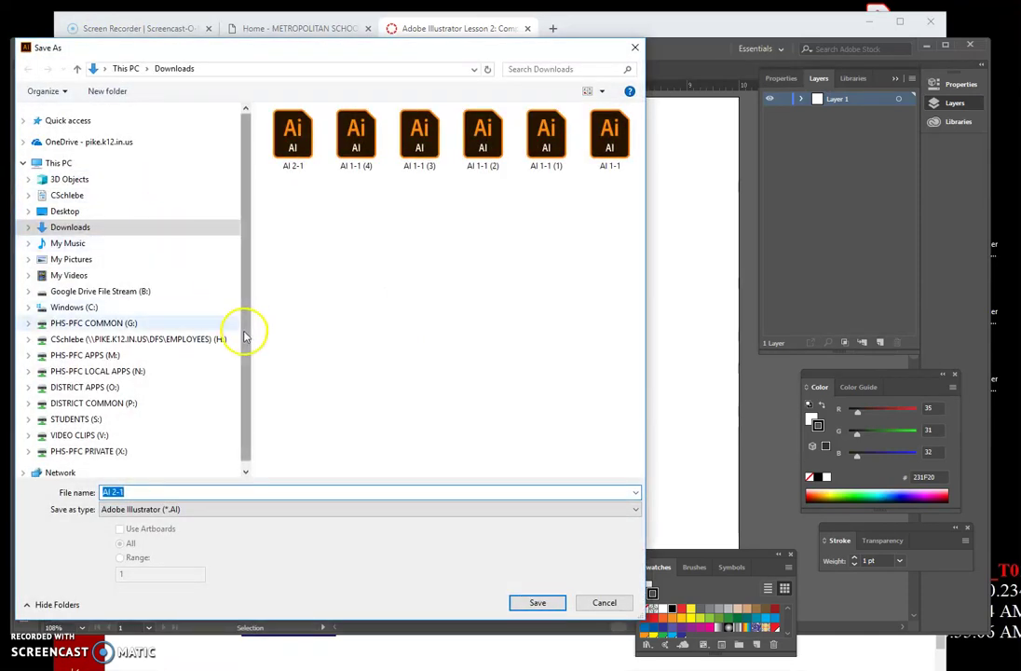
pyautogui.click(137, 343)
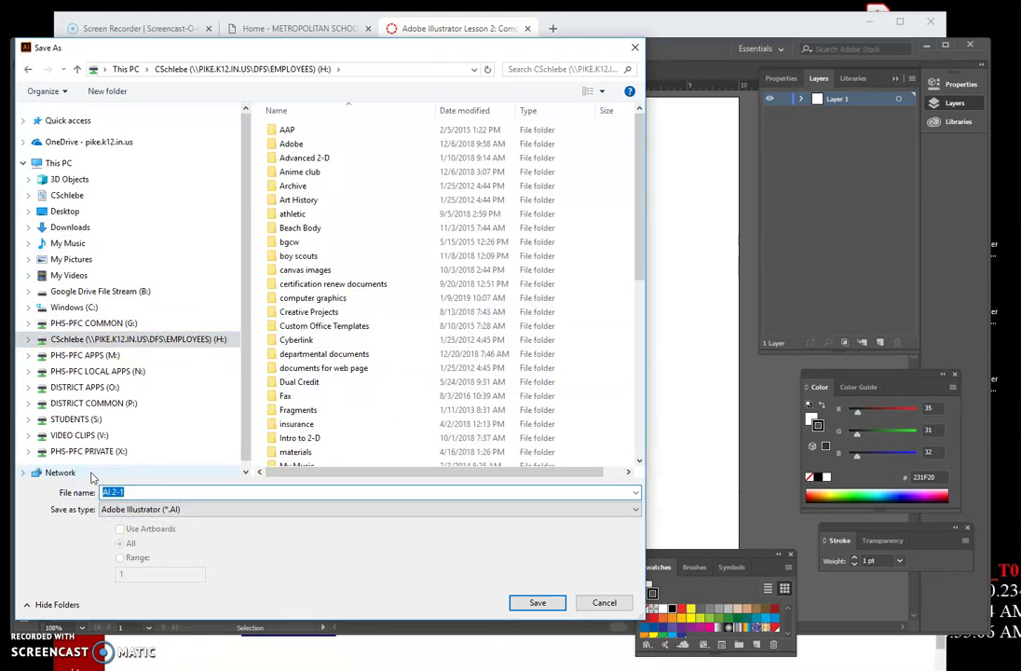
pyautogui.write('berry')
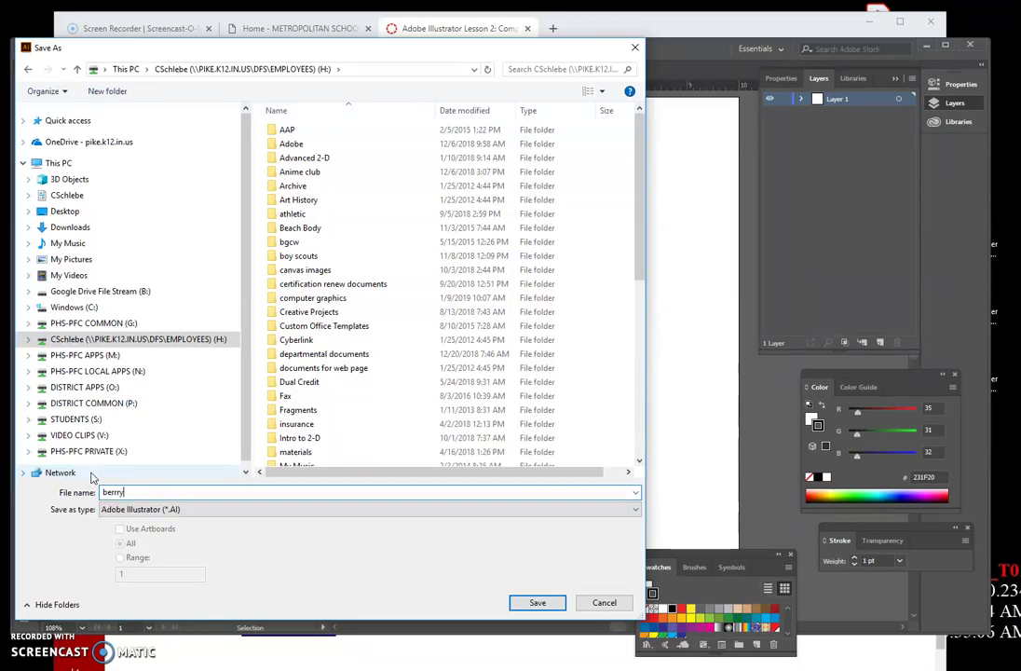
pyautogui.write(' symposium')
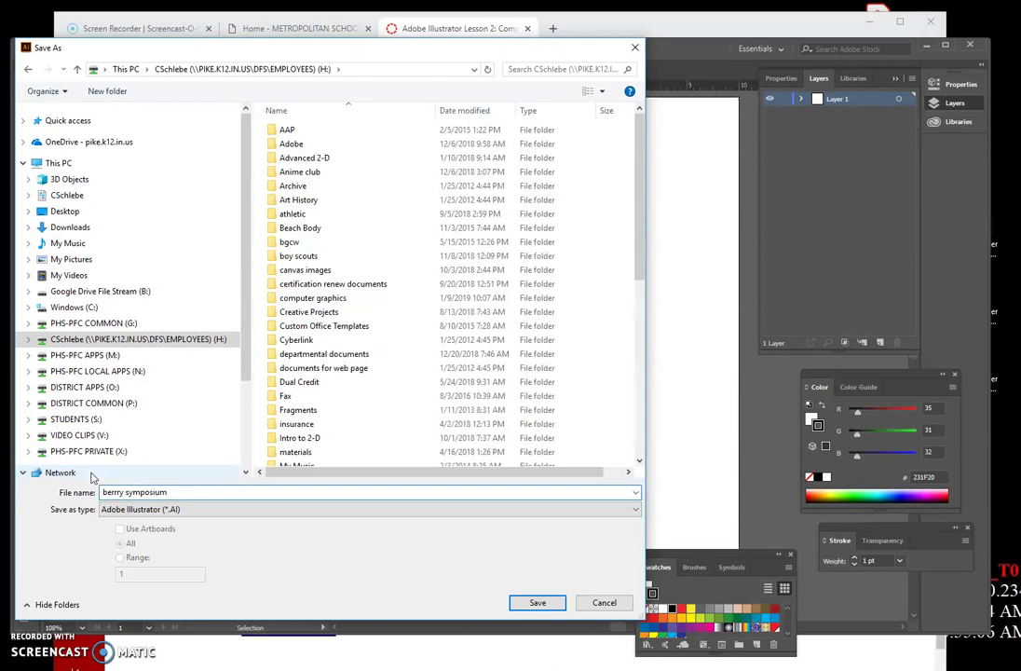
pyautogui.press('Return')
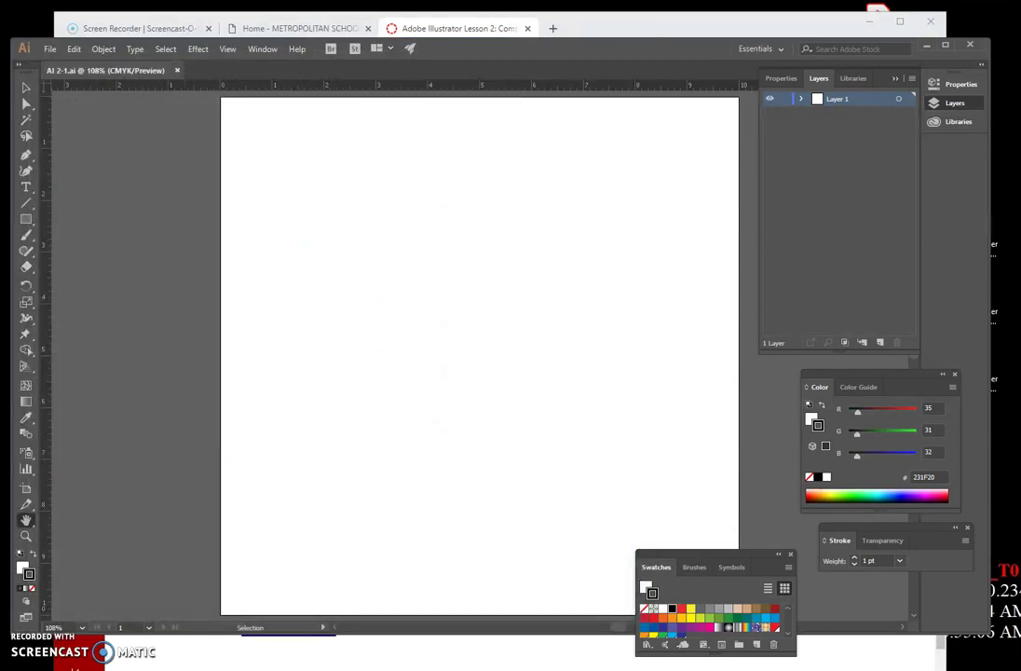
pyautogui.click(582, 368)
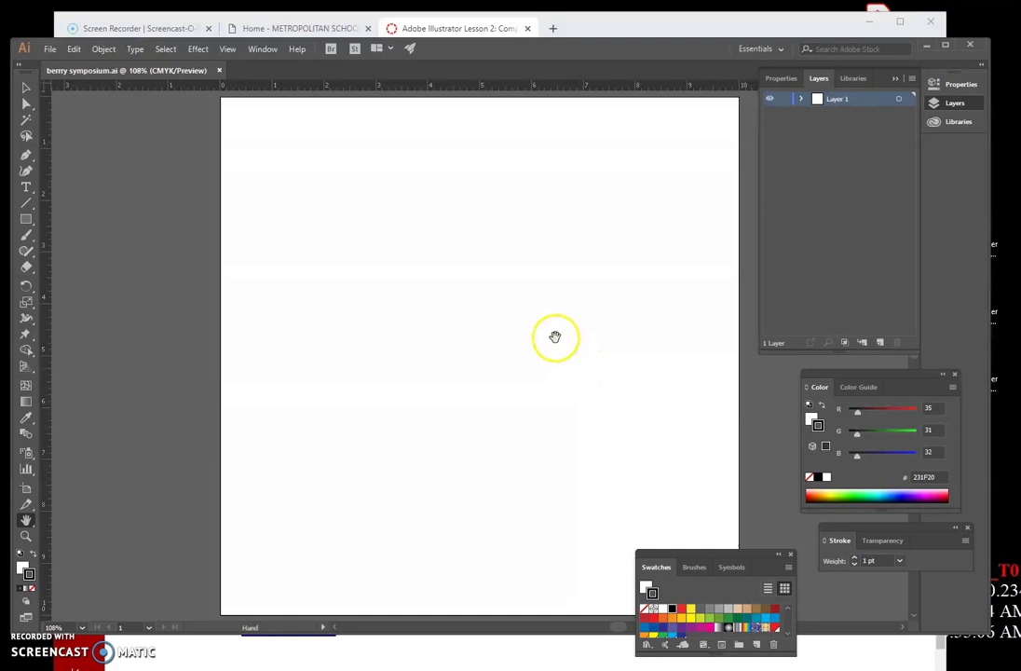
# - Hide the bounding box for selected objects
pyautogui.click(228, 49)
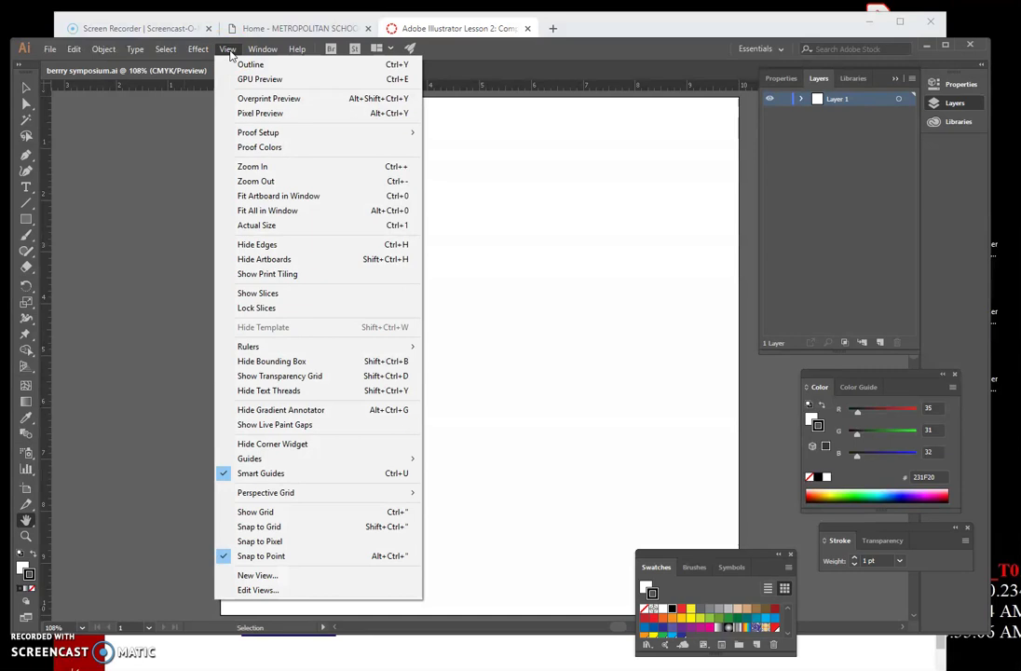
pyautogui.click(302, 362)
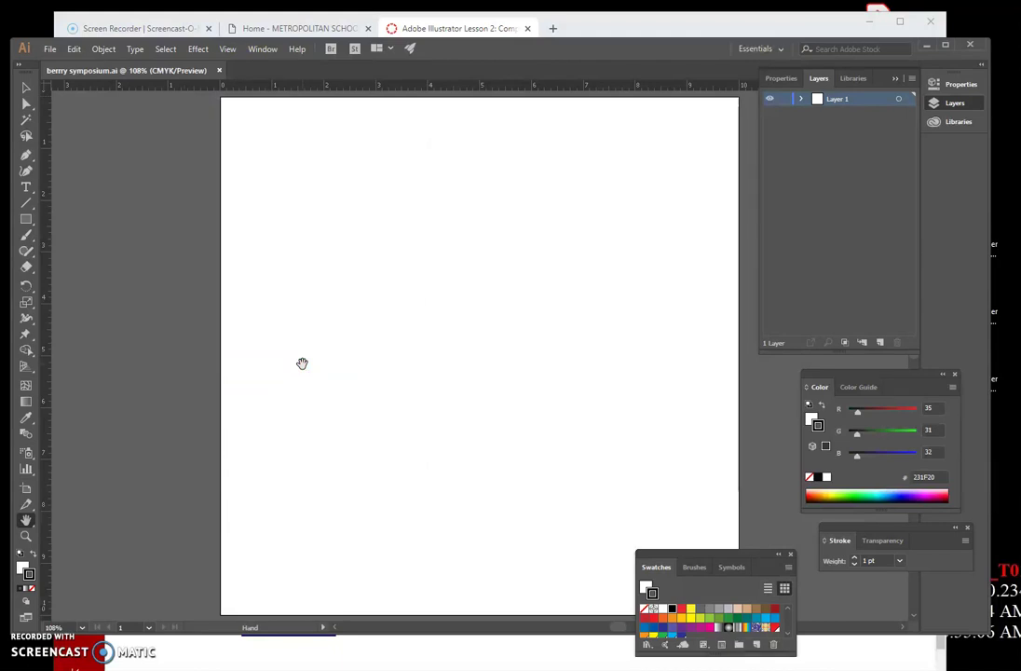
pyautogui.click(633, 394)
pyautogui.moveTo(632, 395); pyautogui.dragTo(94, 202)
# - Add the point text BERRY on the artboard and move it near the artboard's centre
pyautogui.click(26, 187)
pyautogui.click(404, 297)
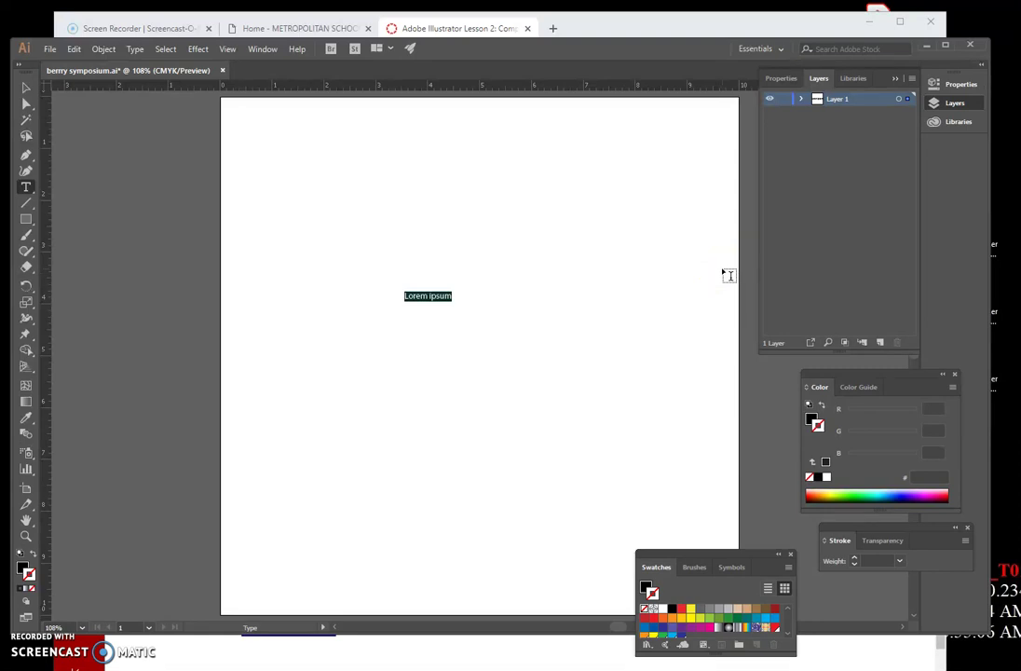
pyautogui.write('BERRY')
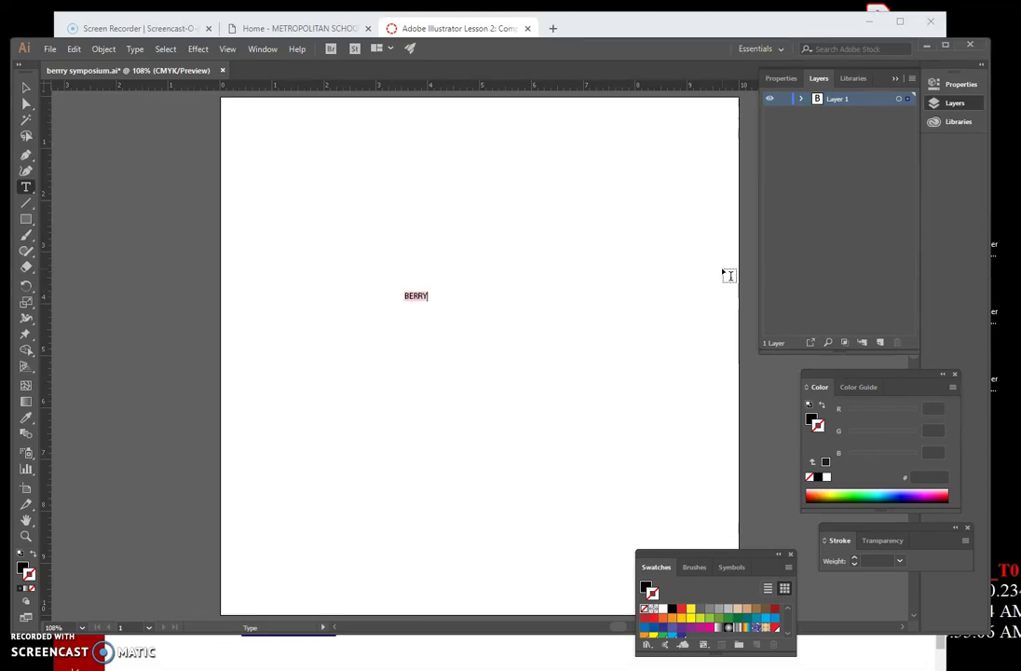
pyautogui.click(25, 89)
pyautogui.moveTo(312, 175); pyautogui.dragTo(419, 298)
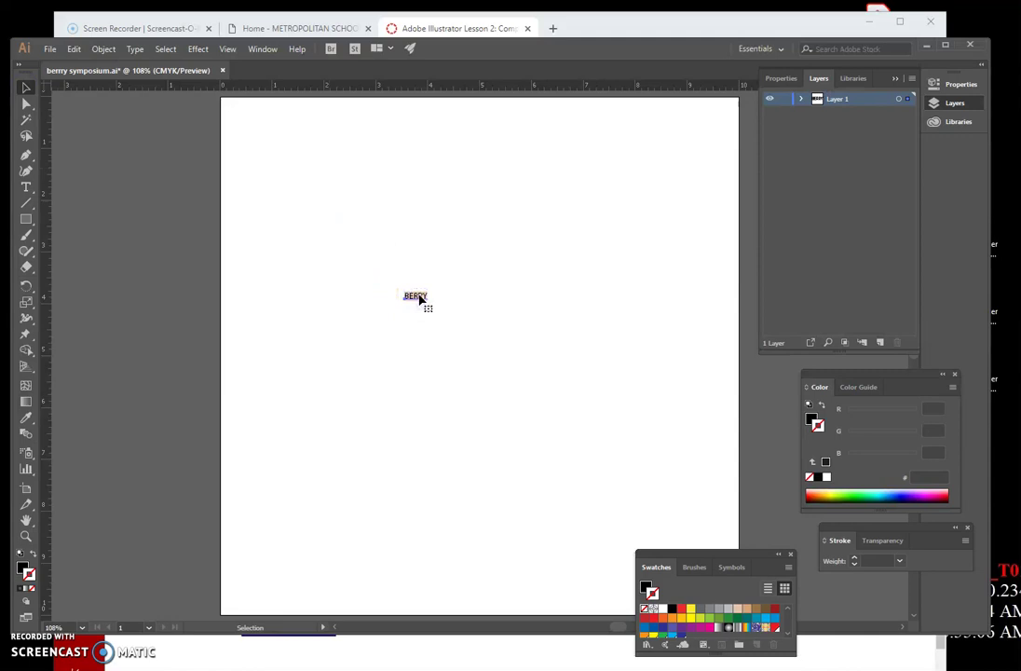
pyautogui.moveTo(417, 296); pyautogui.dragTo(487, 337)
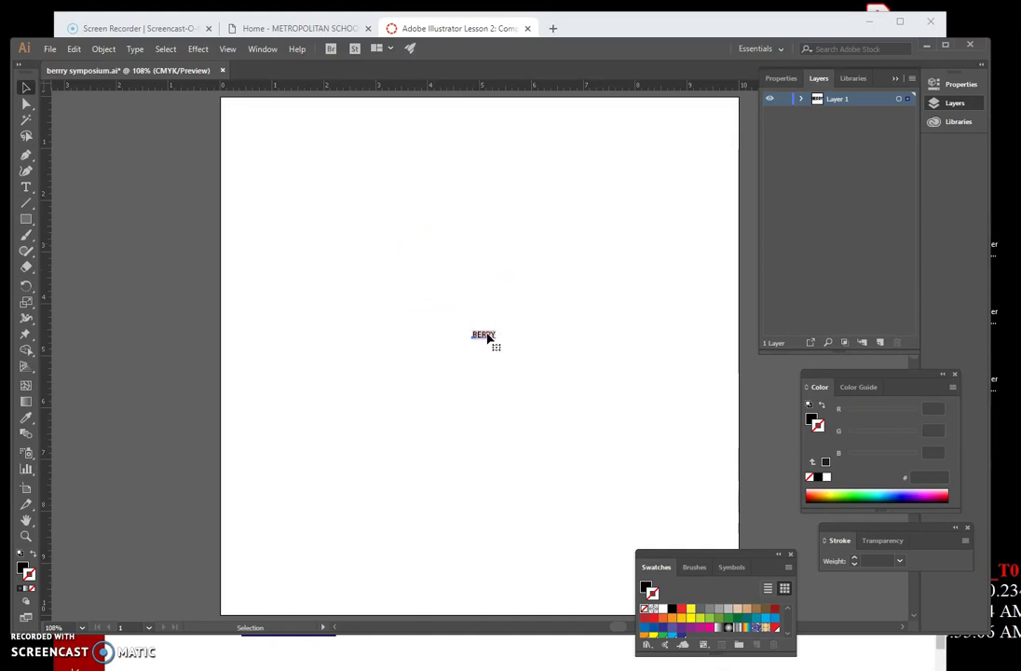
# - Display the Character panel and place it beside the artboard's upper-left corner
pyautogui.click(264, 50)
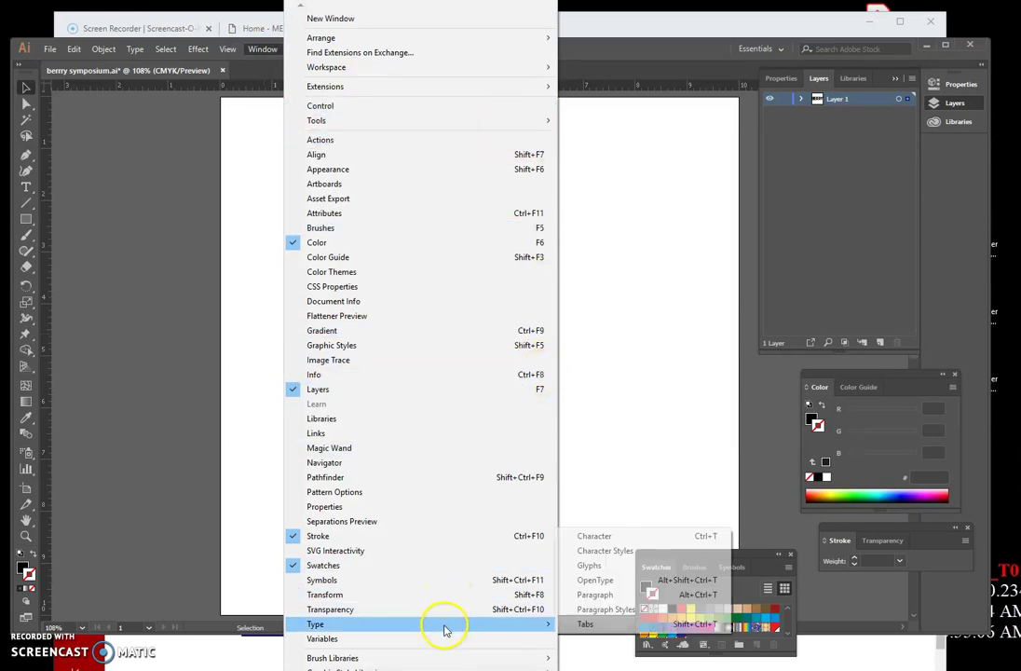
pyautogui.moveTo(445, 635)
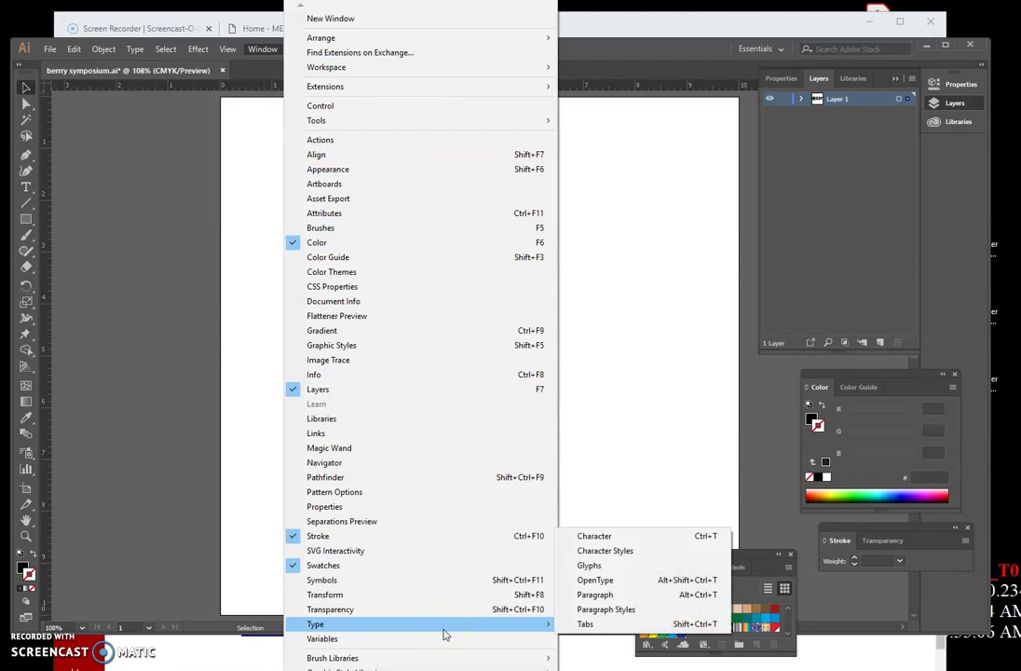
pyautogui.click(588, 537)
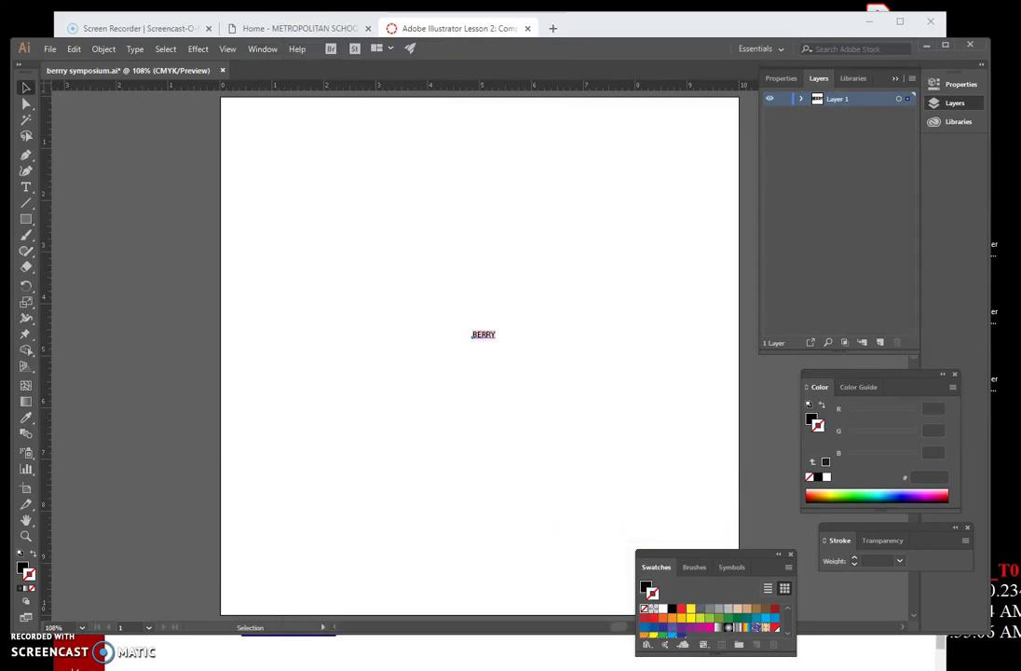
pyautogui.hotkey('ctrl', 't')
pyautogui.moveTo(224, 174); pyautogui.dragTo(198, 122)
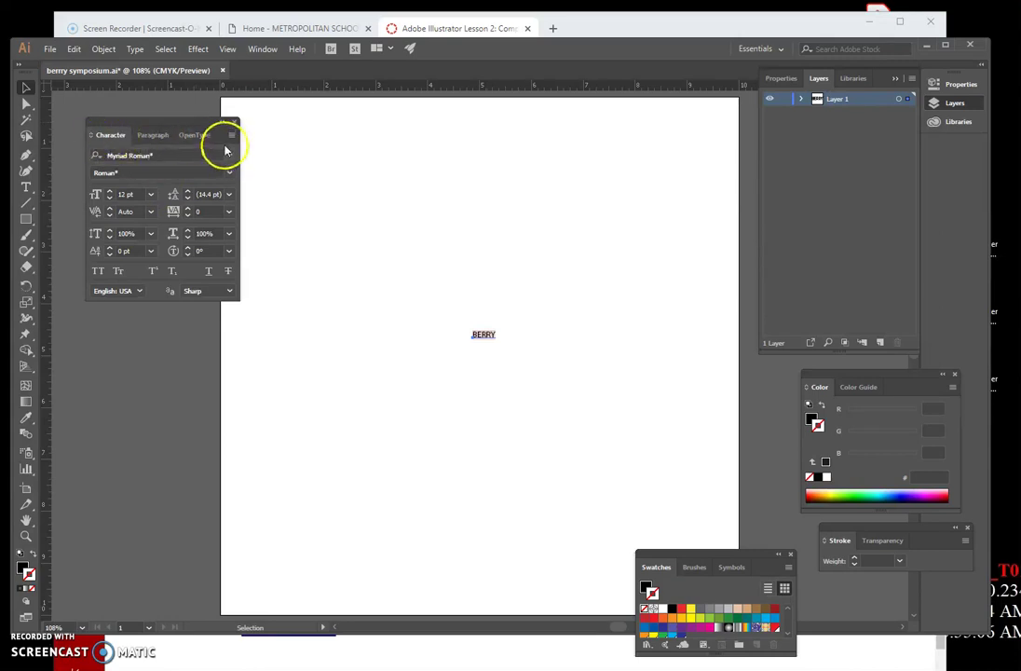
# - Hide the Character panel's additional options and show them again
pyautogui.click(232, 136)
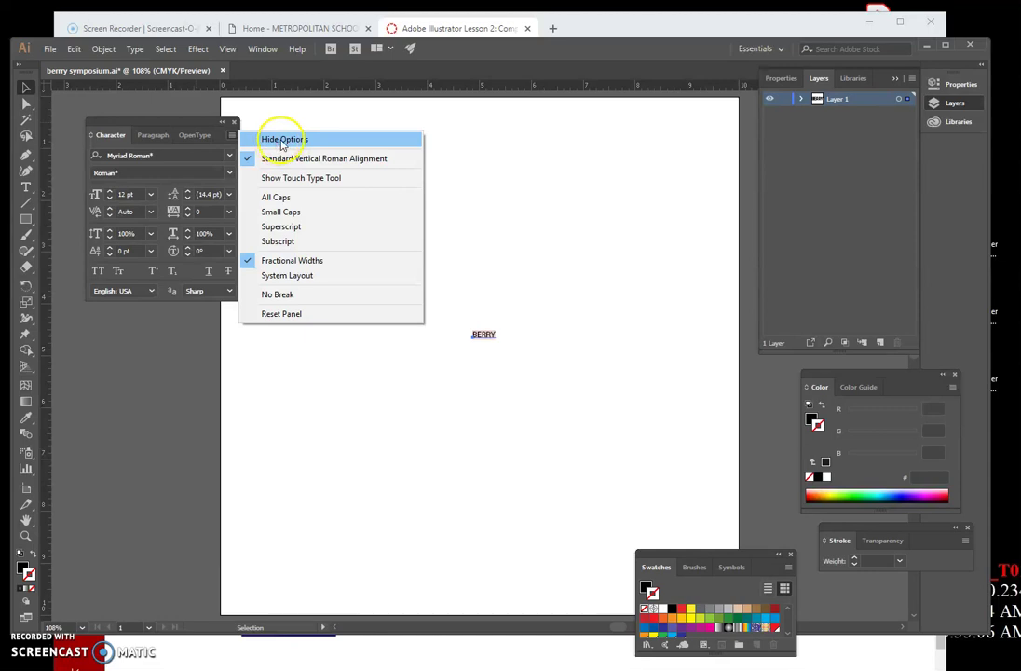
pyautogui.click(289, 139)
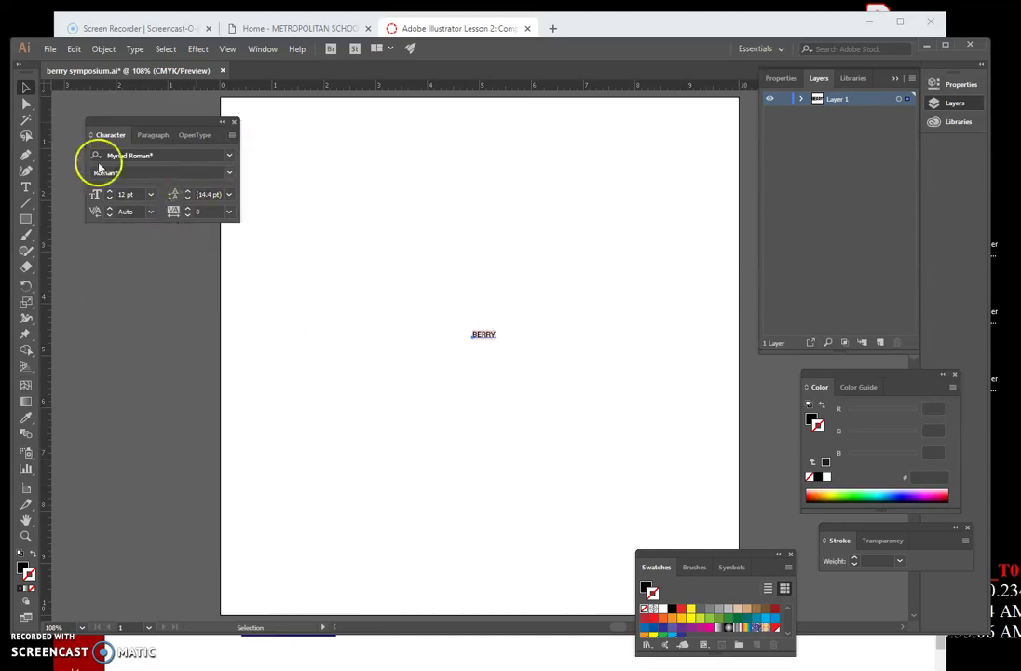
pyautogui.click(231, 135)
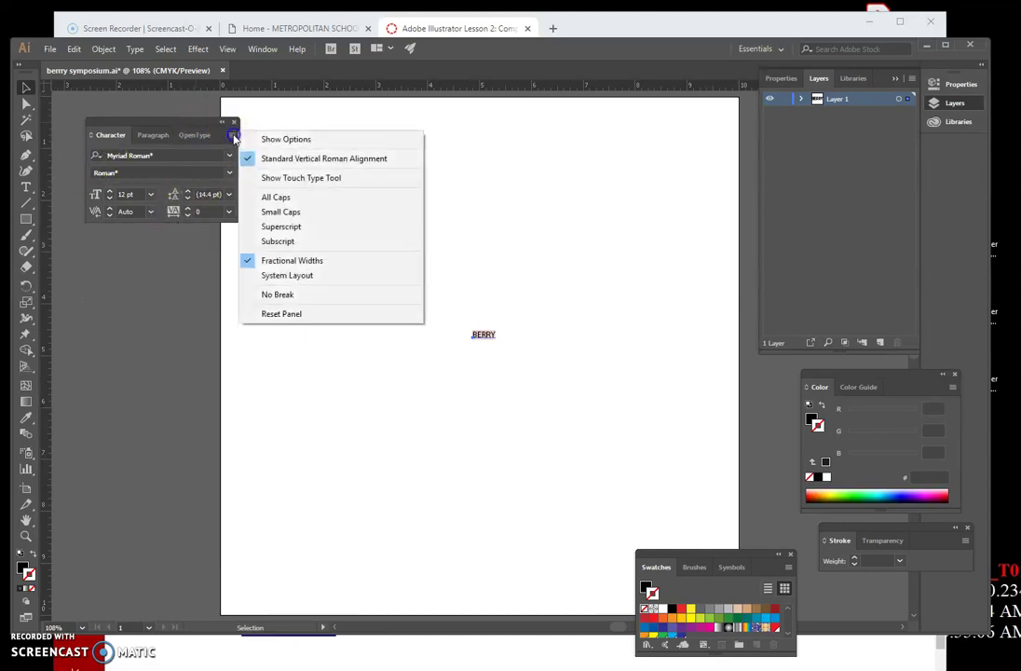
pyautogui.click(284, 140)
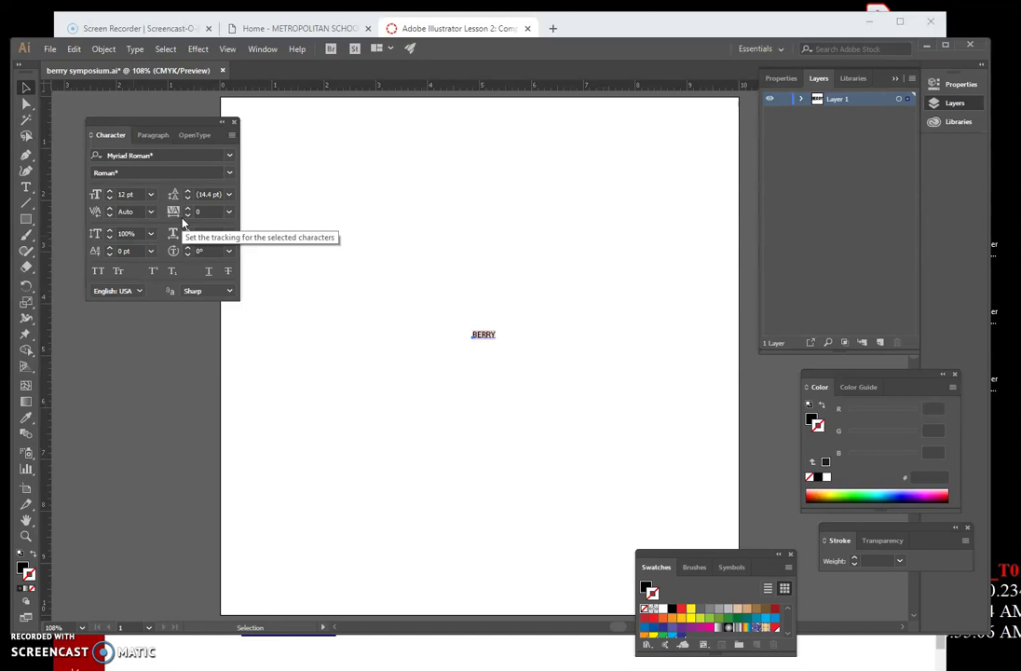
pyautogui.click(184, 222)
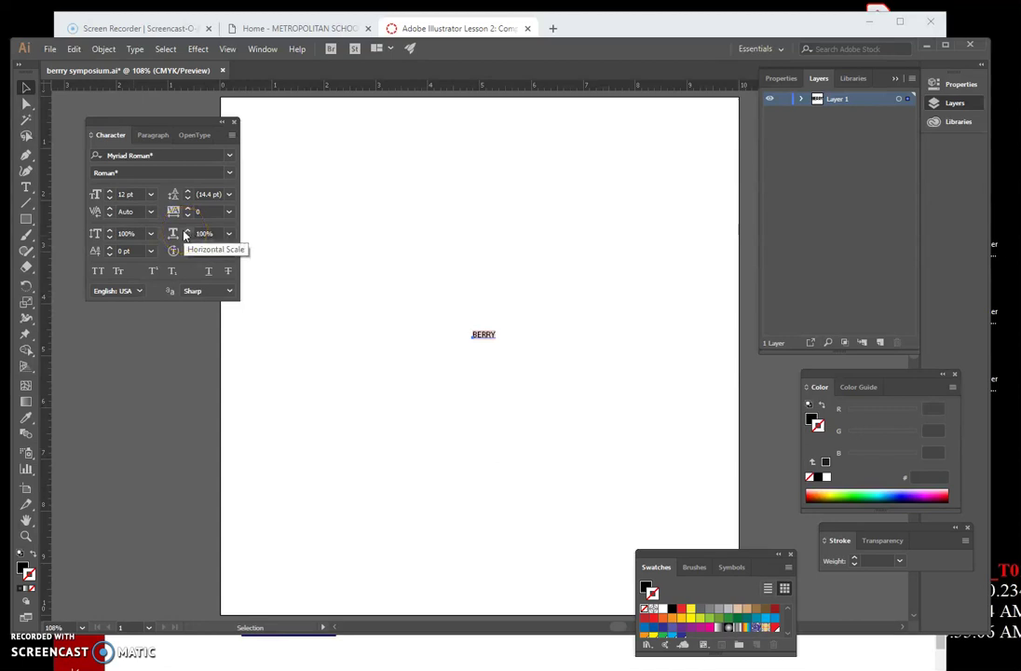
pyautogui.click(186, 246)
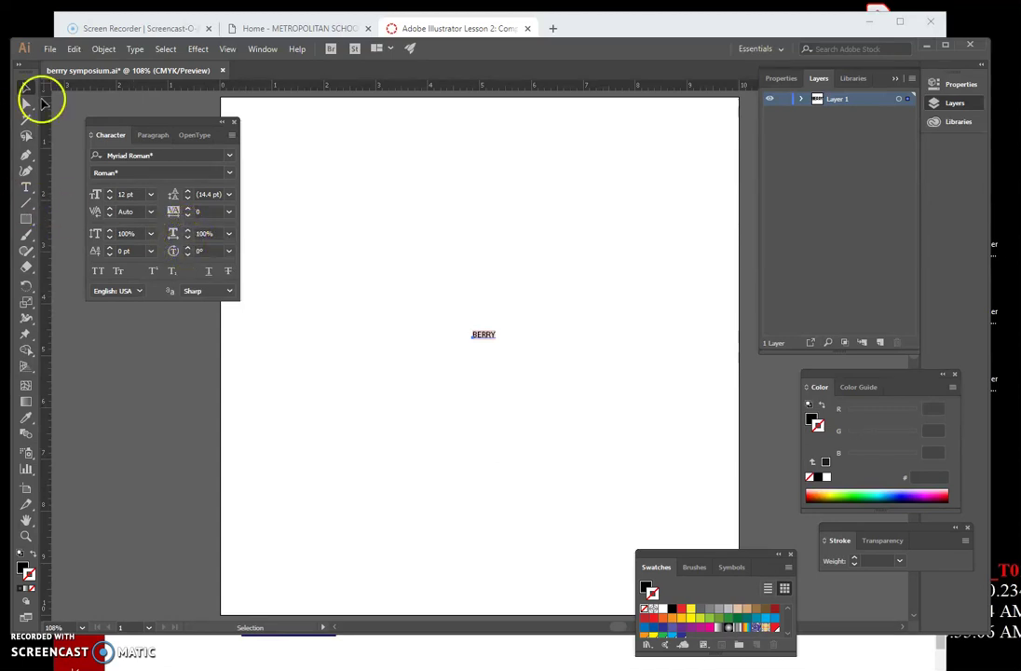
# - Set the font of the BERRY text to Times New Roman Regular
pyautogui.click(230, 156)
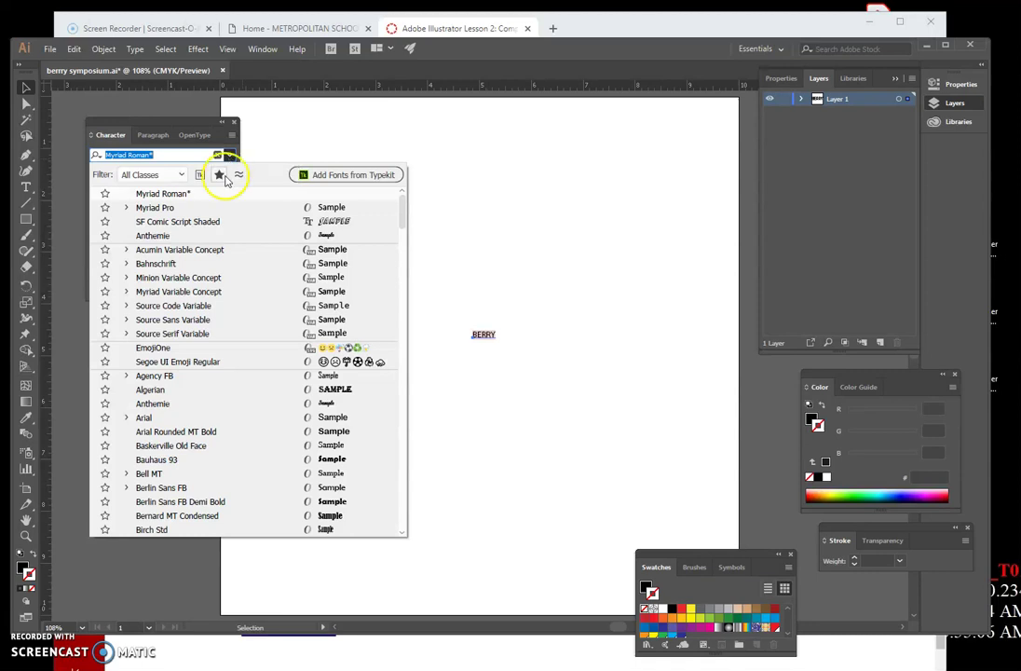
pyautogui.moveTo(402, 208); pyautogui.dragTo(426, 442)
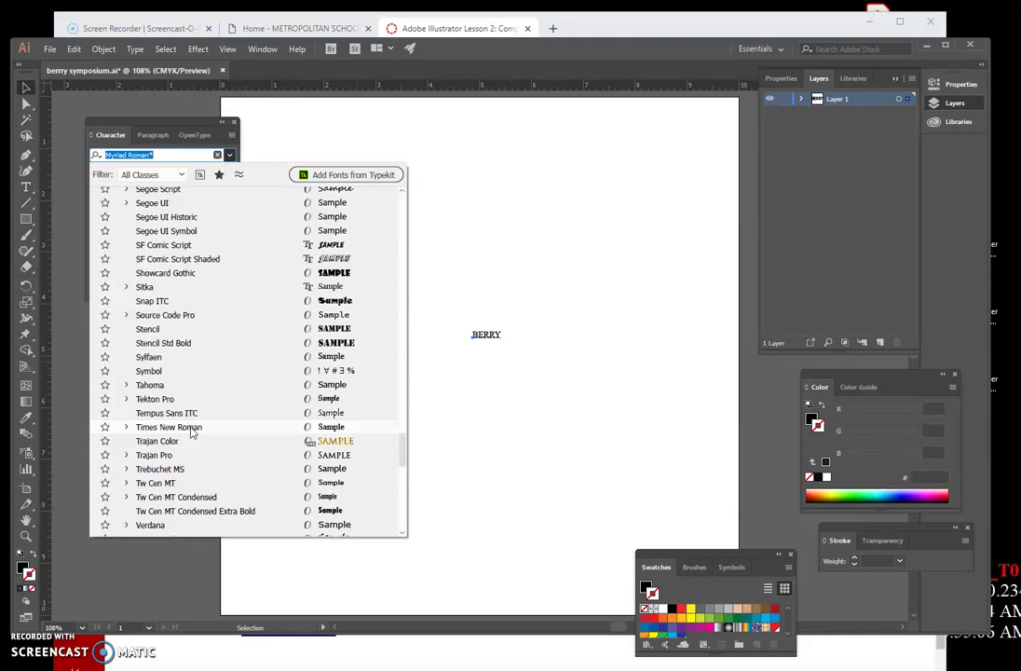
pyautogui.click(126, 426)
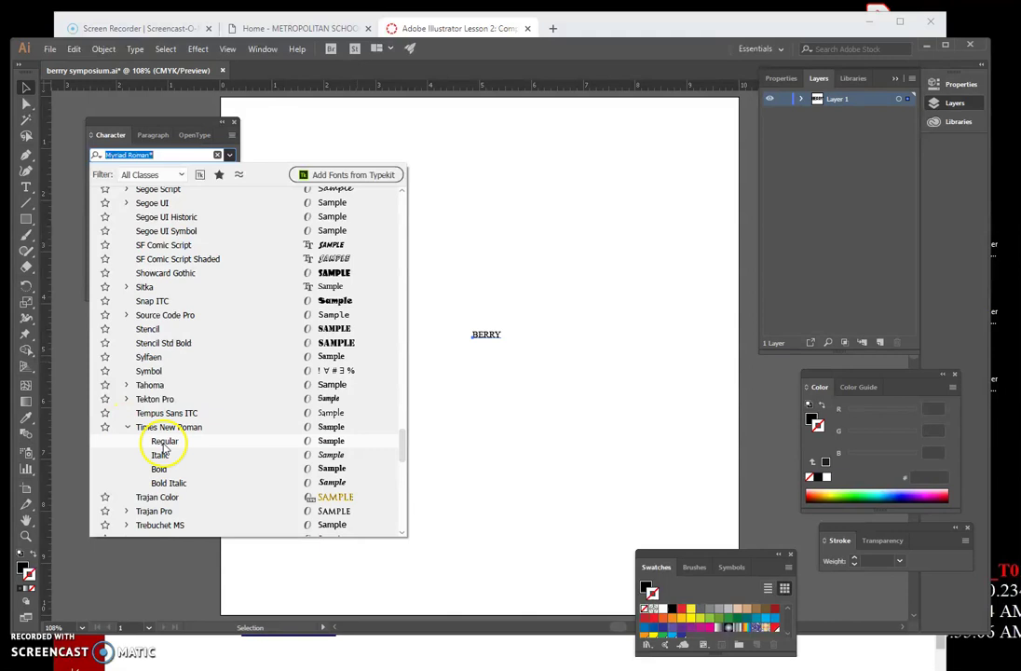
pyautogui.click(163, 442)
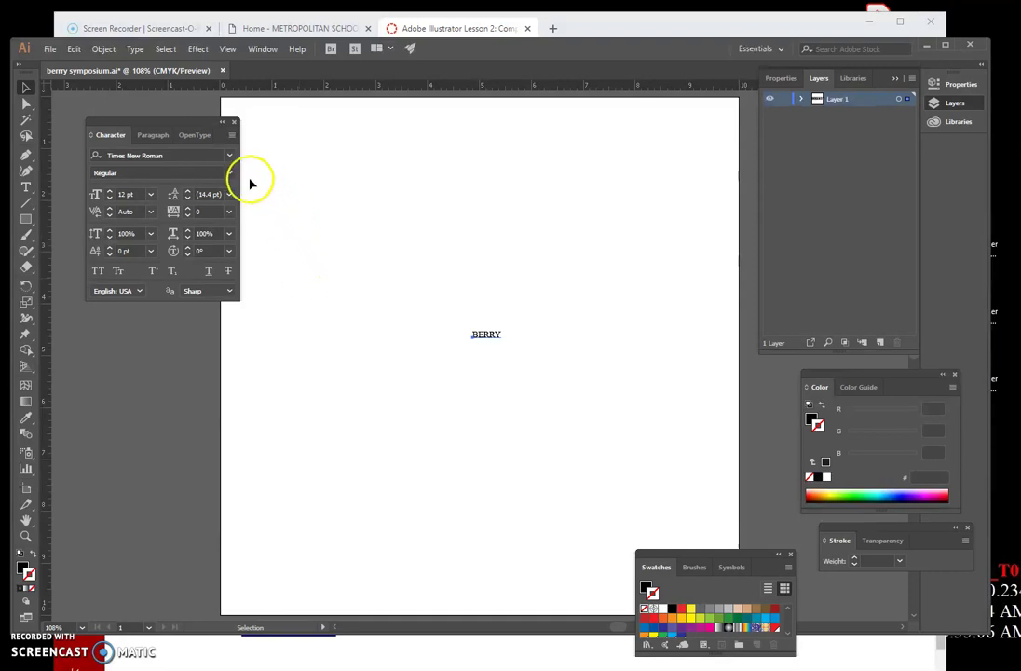
# - Set the font size of the BERRY text to 142 pt
pyautogui.click(120, 194)
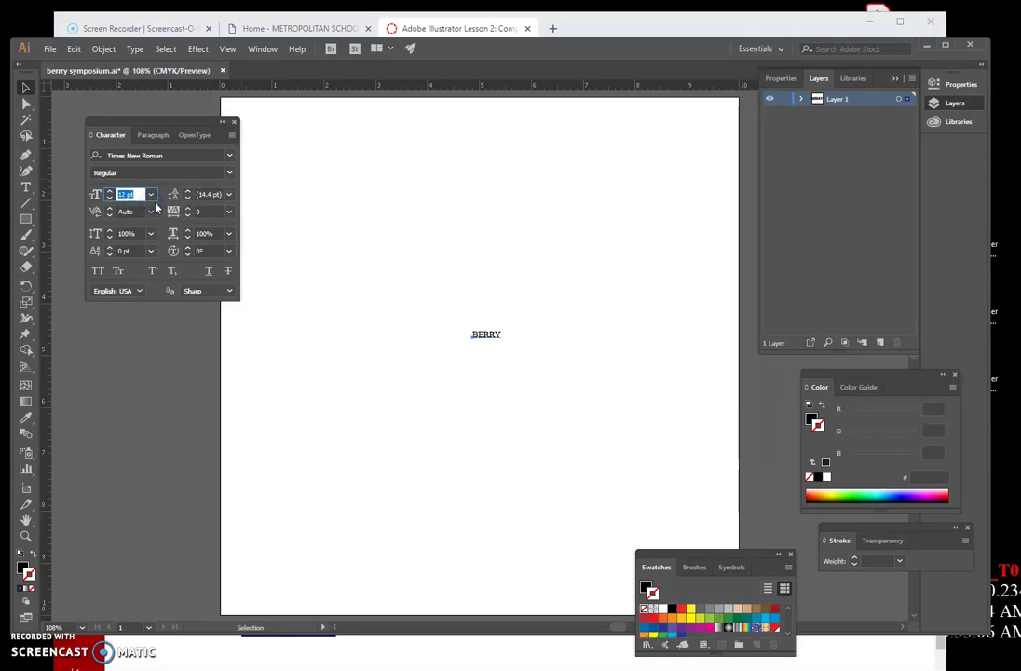
pyautogui.write('142')
pyautogui.press('Return')
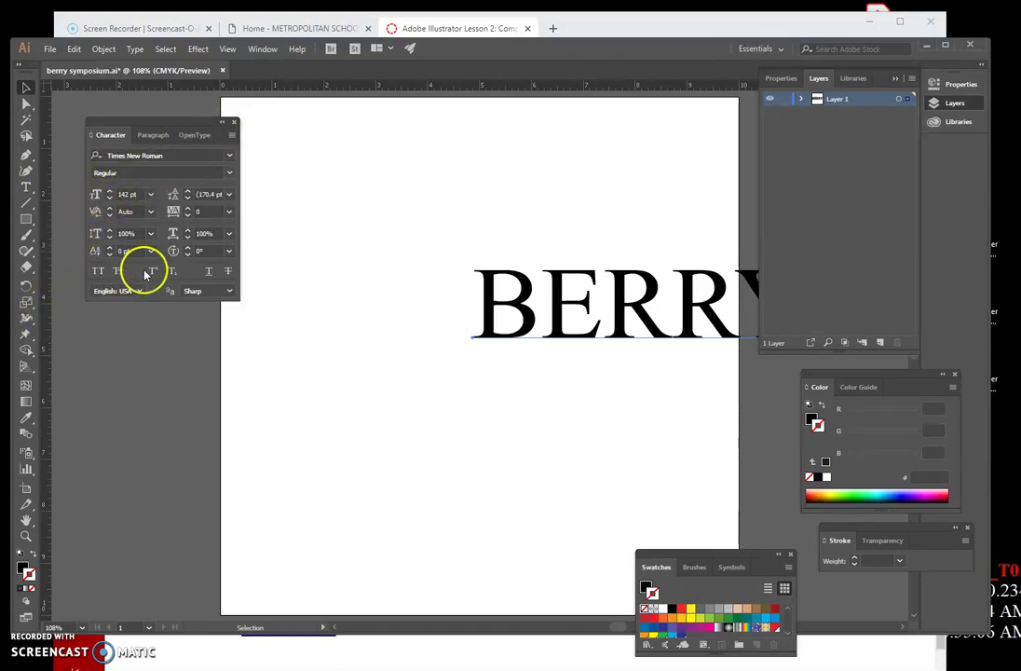
# - Set the horizontal scale of the BERRY text to 90%
pyautogui.click(177, 195)
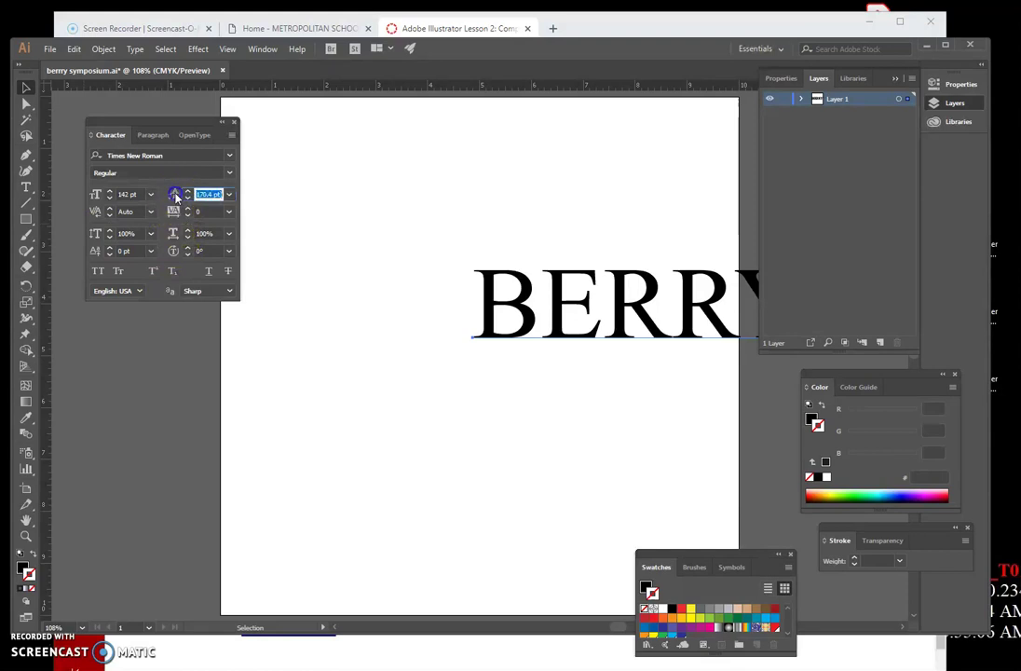
pyautogui.click(199, 234)
pyautogui.click(198, 235)
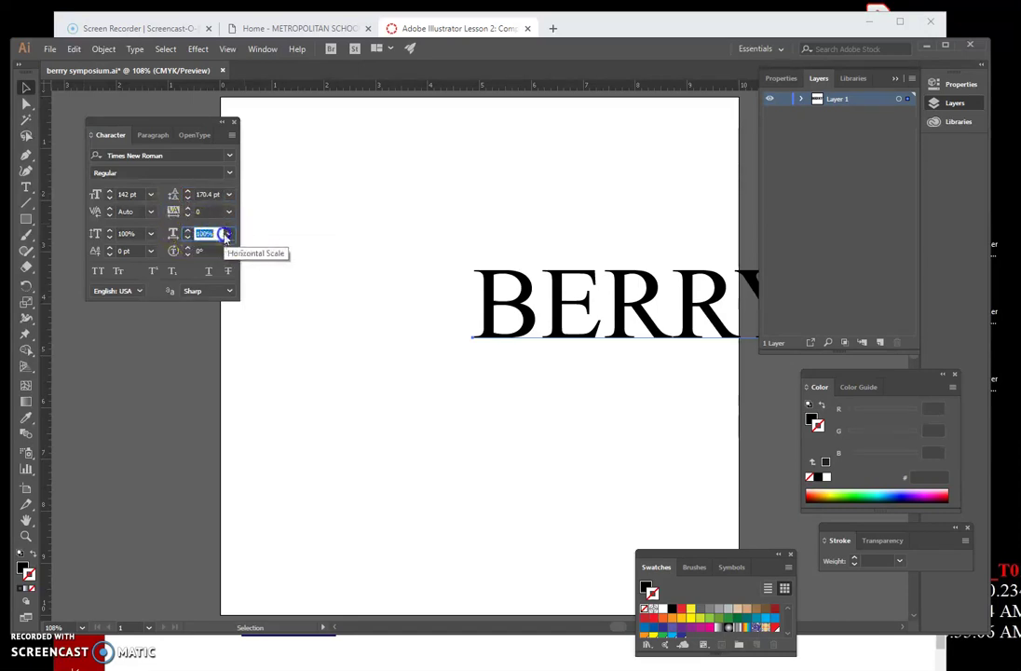
pyautogui.write('90')
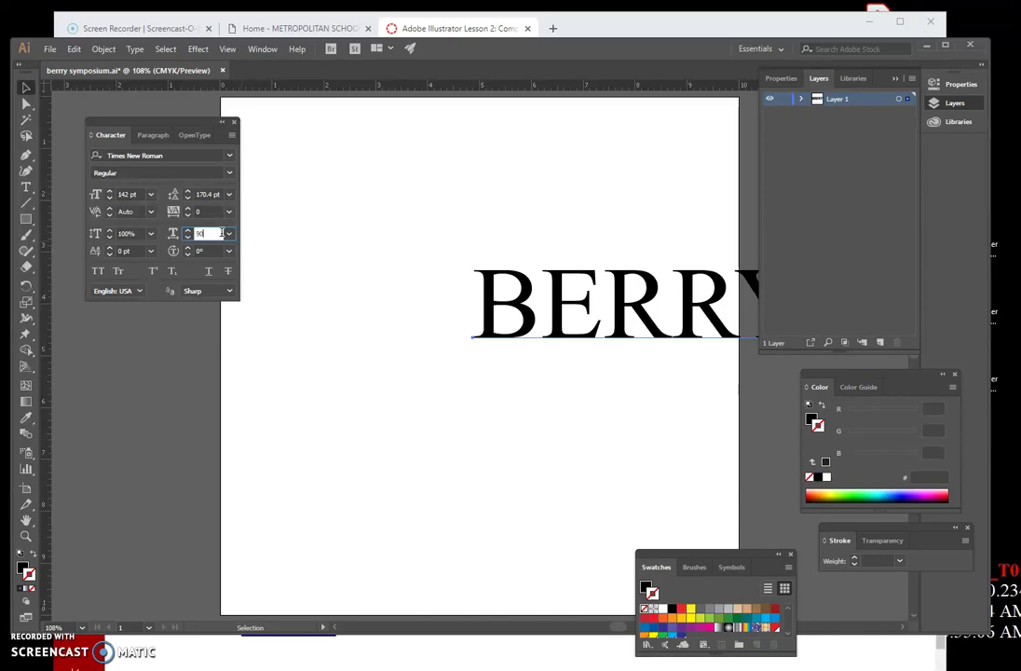
pyautogui.press('Return')
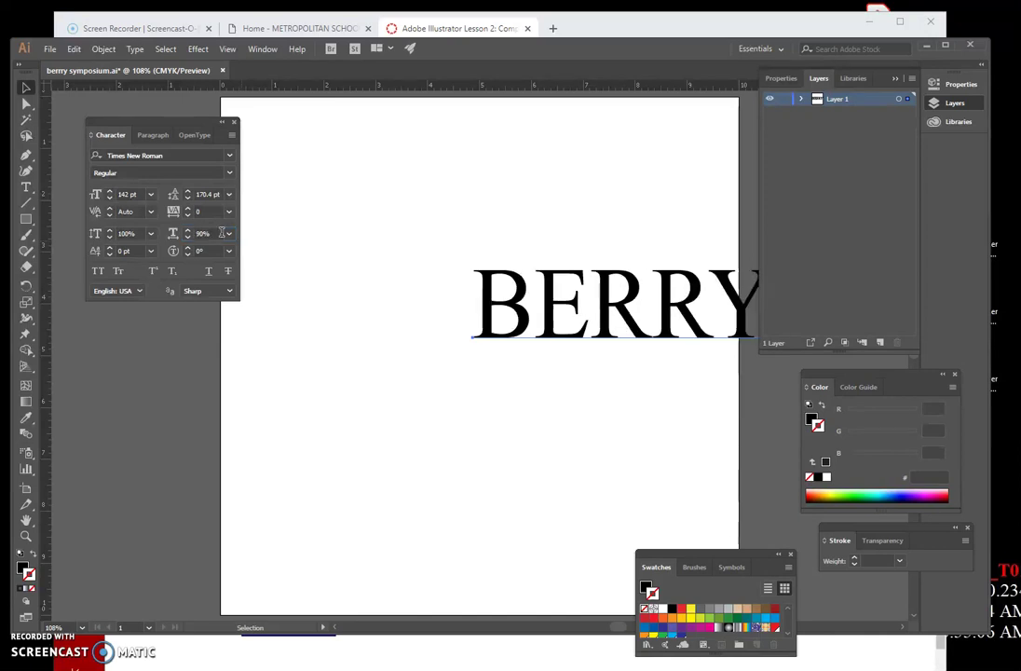
# - Move the BERRY text to the horizontal middle of the artboard and set its tracking to -30
pyautogui.click(280, 183)
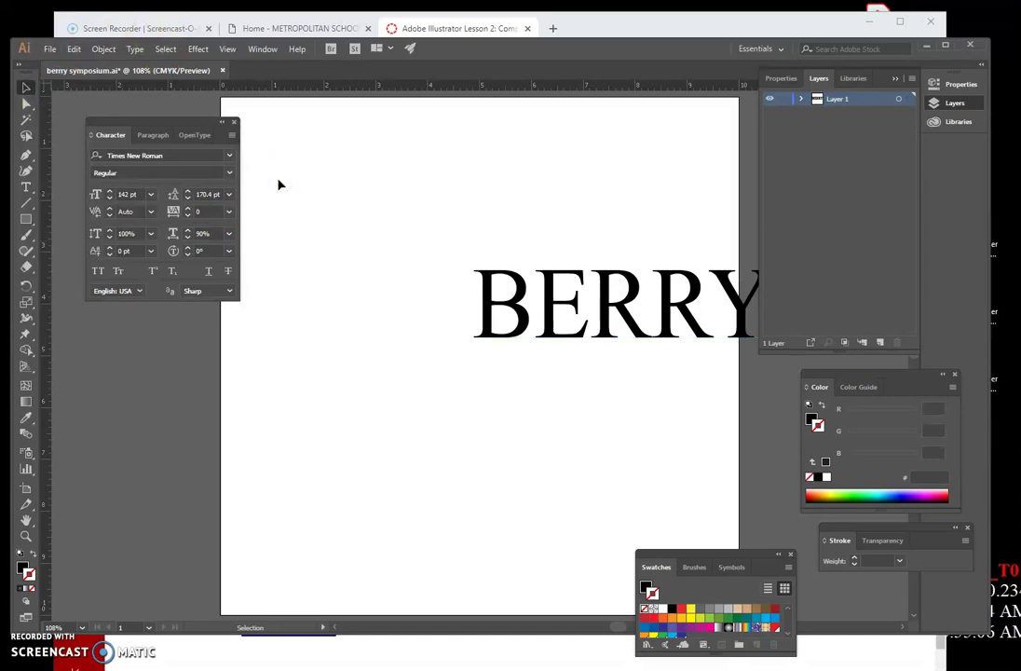
pyautogui.click(369, 215)
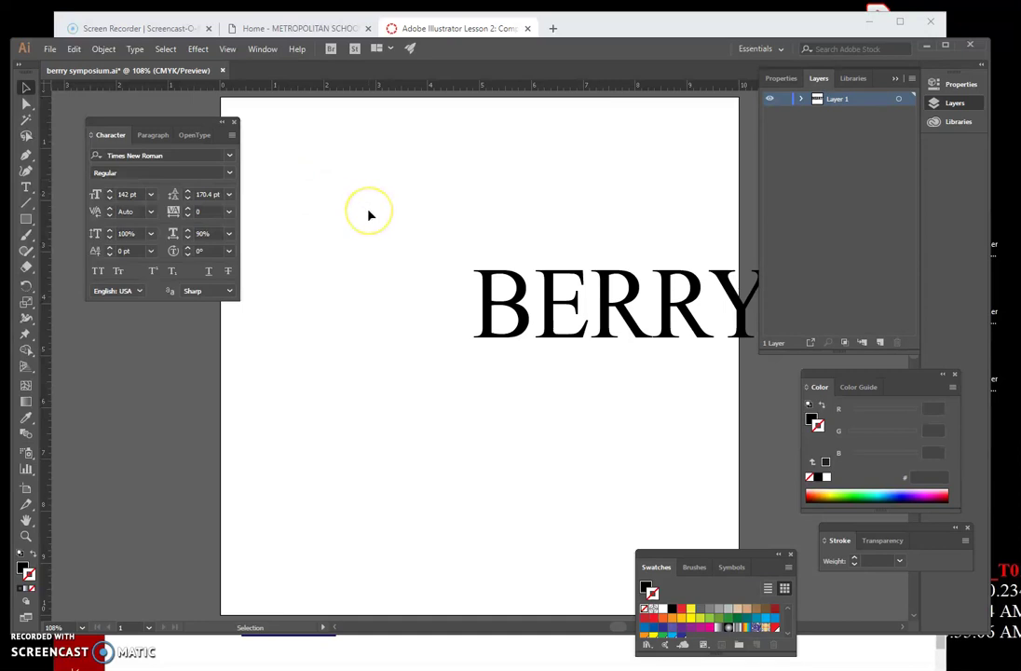
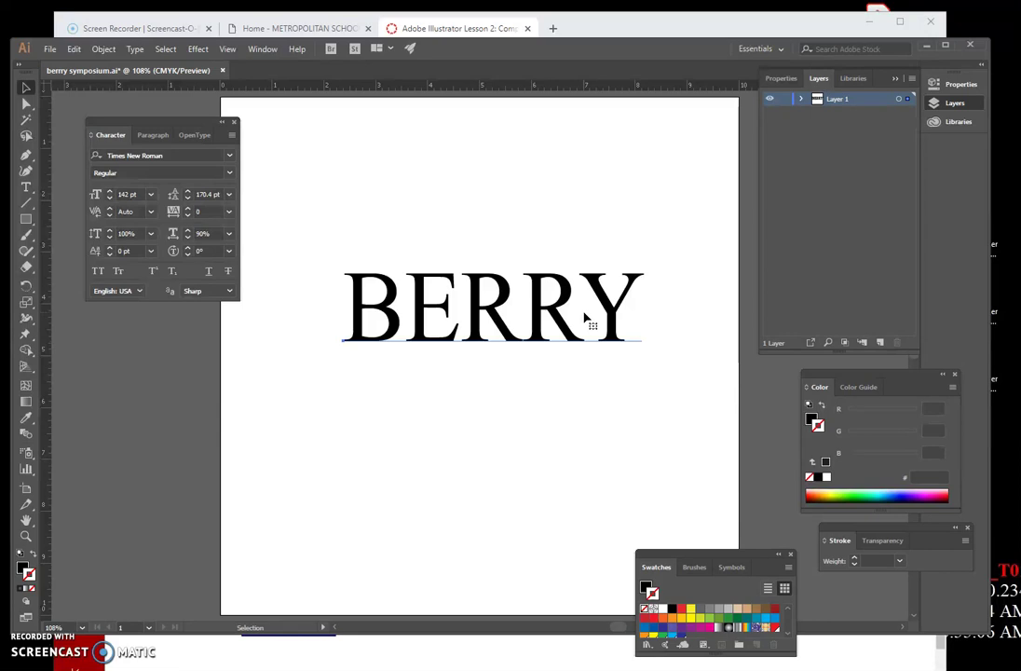
pyautogui.click(503, 298)
pyautogui.click(200, 212)
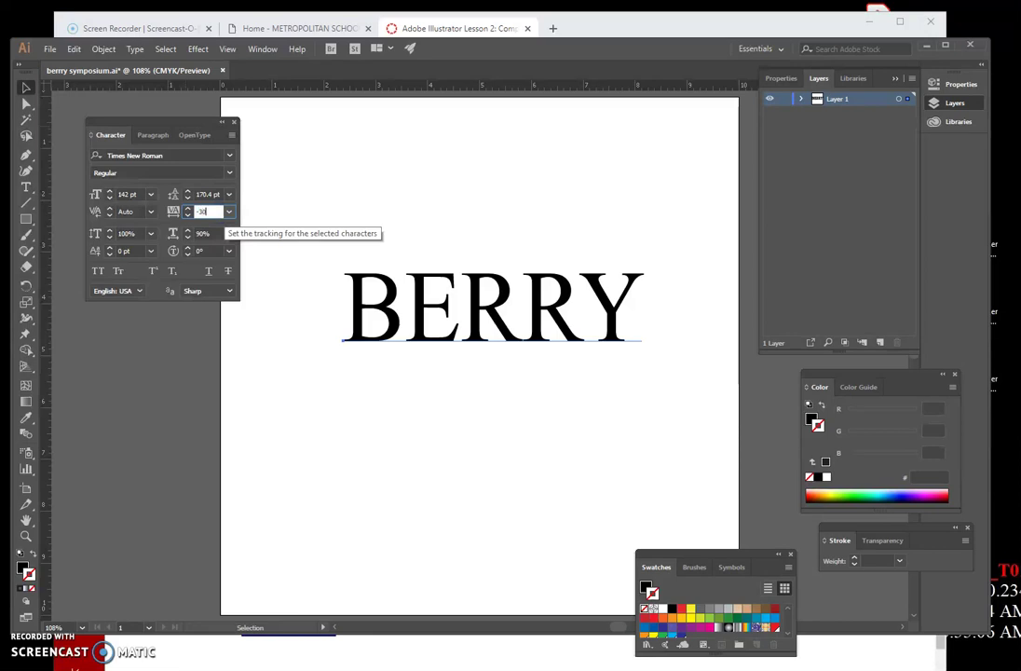
pyautogui.write('-30')
pyautogui.press('Return')
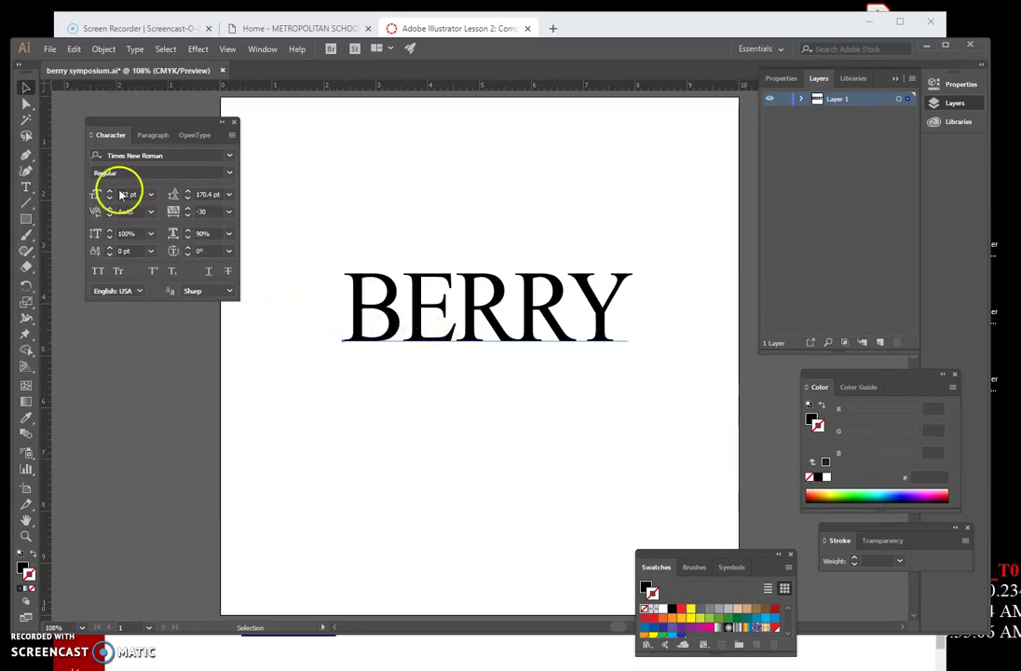
# - Use the Type tool to set the kerning between the B and the E of BERRY to -40
pyautogui.click(25, 189)
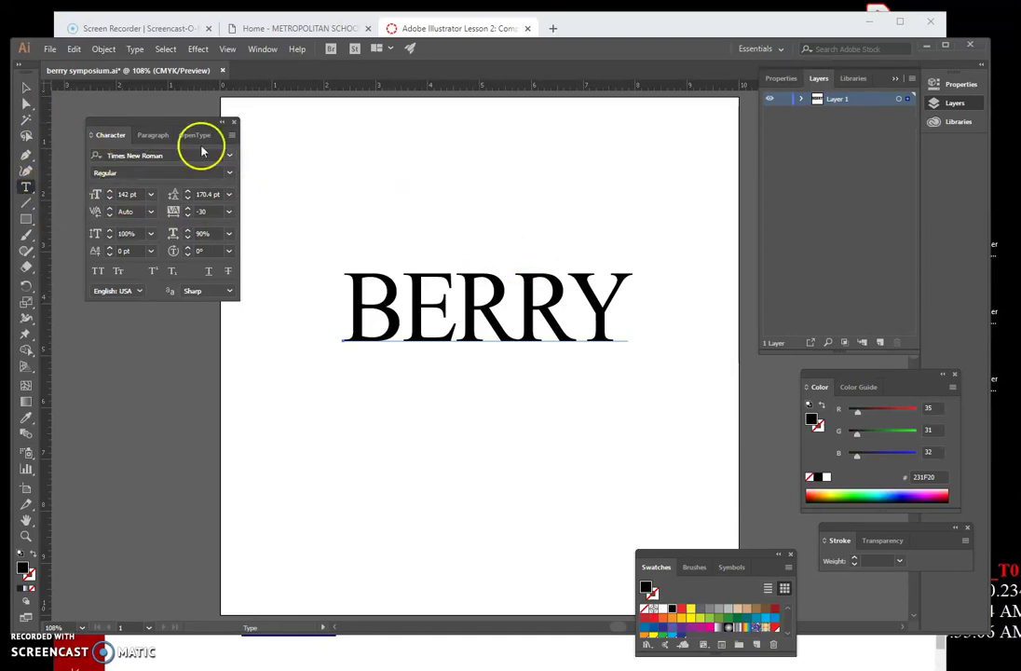
pyautogui.click(404, 320)
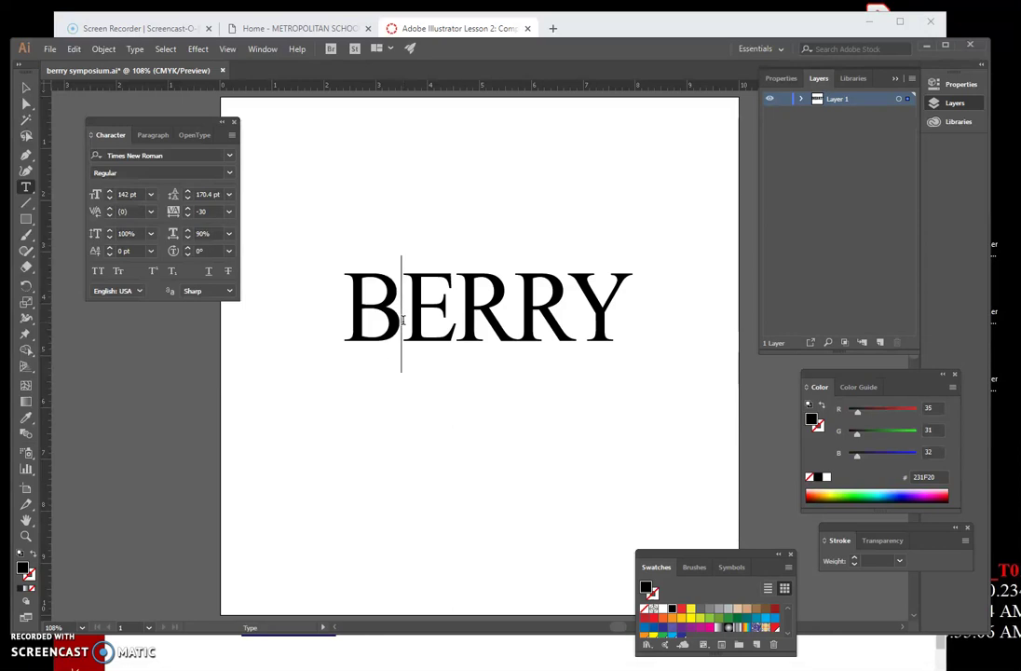
pyautogui.click(186, 206)
pyautogui.click(186, 205)
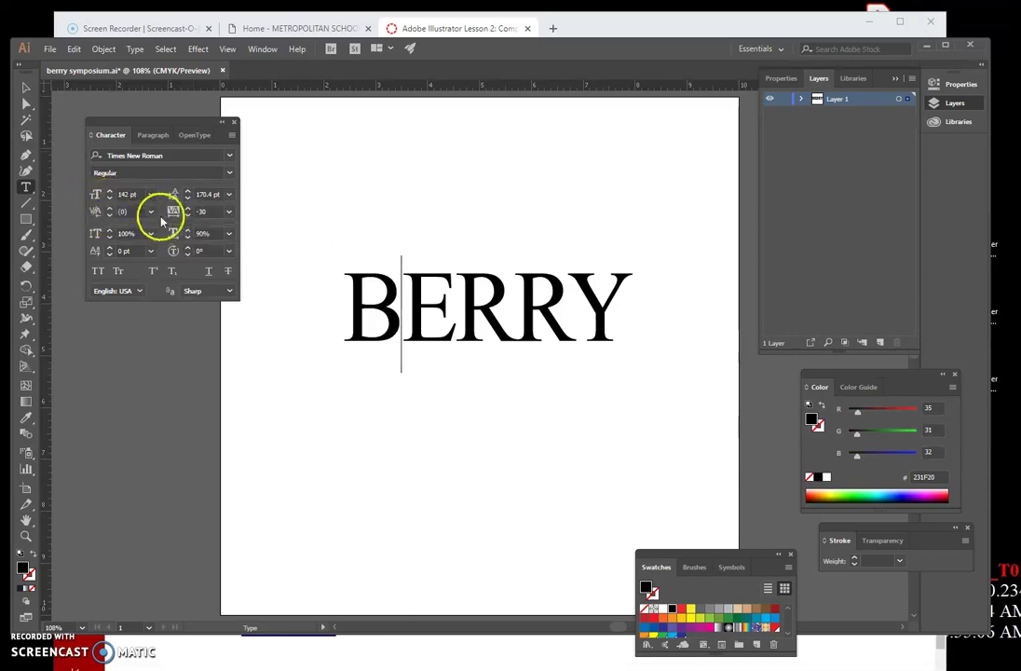
pyautogui.click(109, 209)
pyautogui.click(109, 209)
pyautogui.click(109, 208)
pyautogui.click(109, 209)
pyautogui.click(109, 209)
pyautogui.click(109, 214)
pyautogui.click(109, 215)
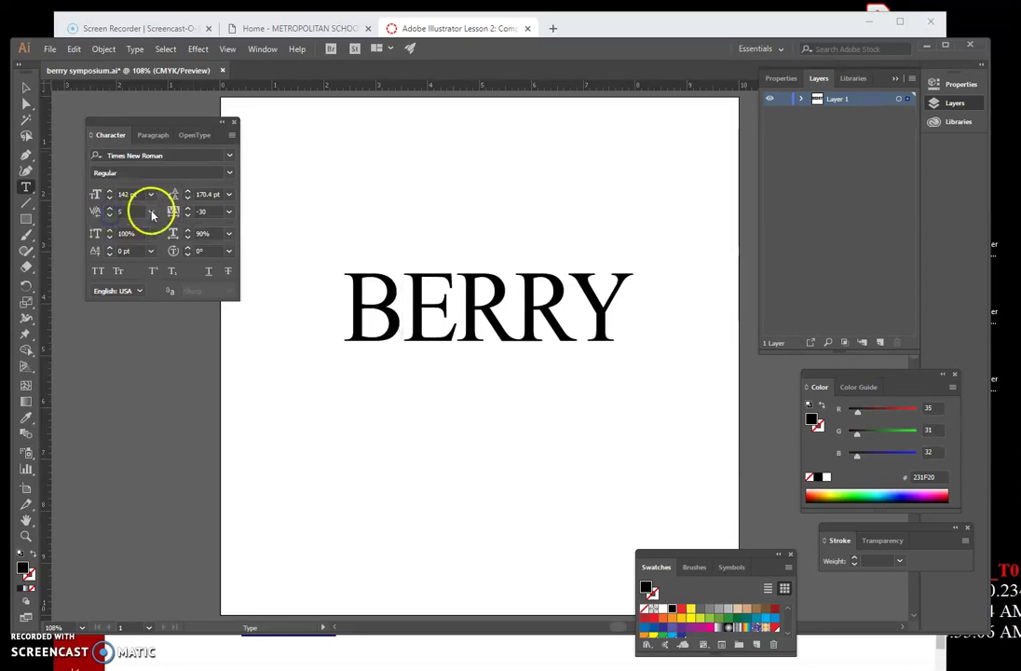
pyautogui.click(121, 211)
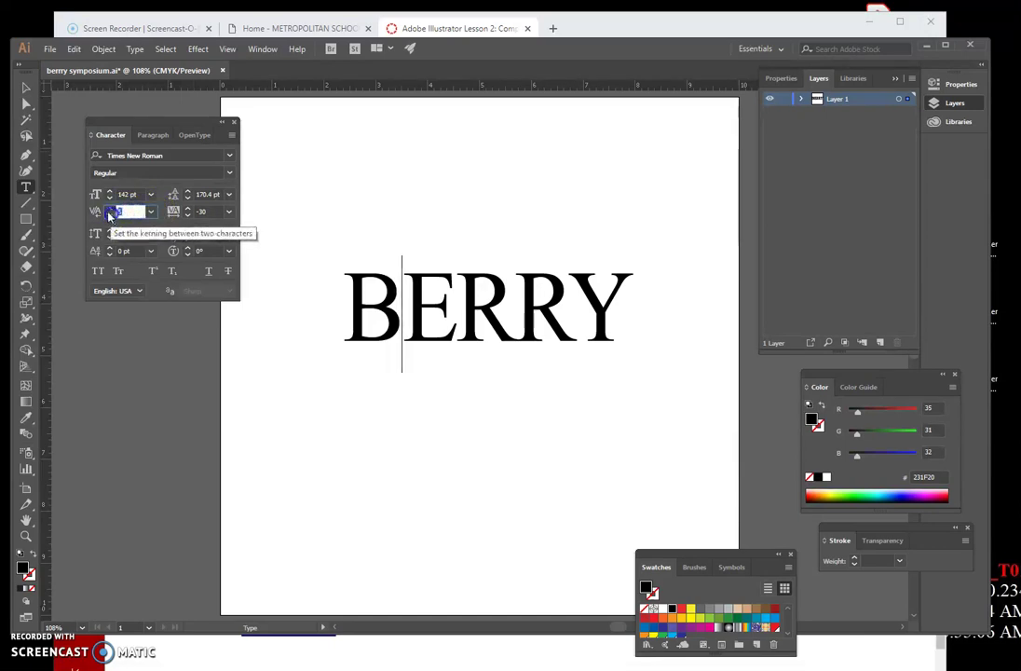
pyautogui.write('-')
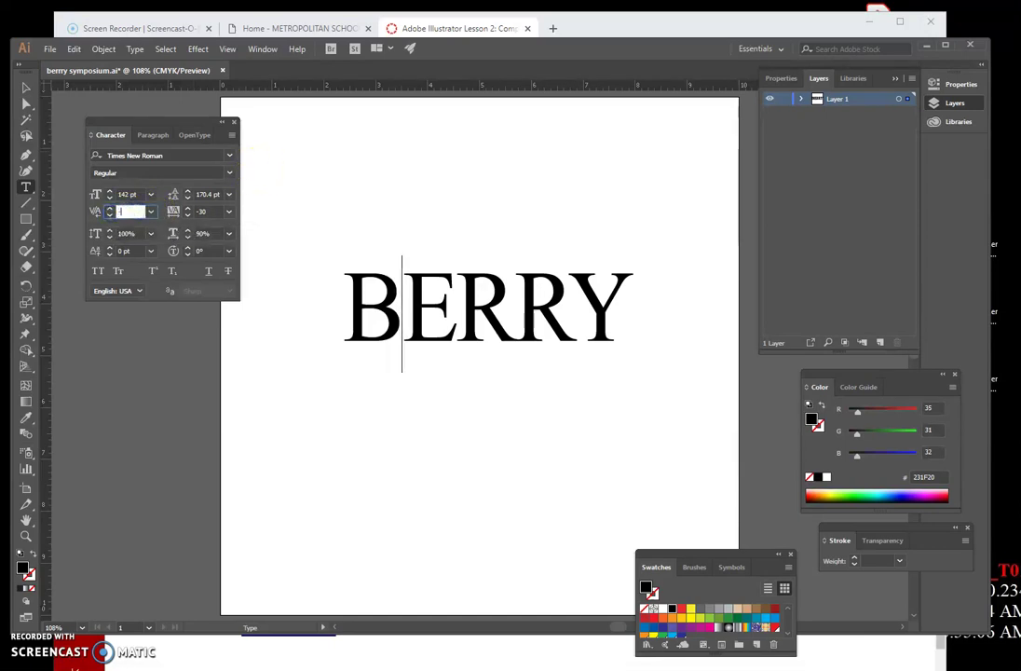
pyautogui.write('40')
pyautogui.press('Return')
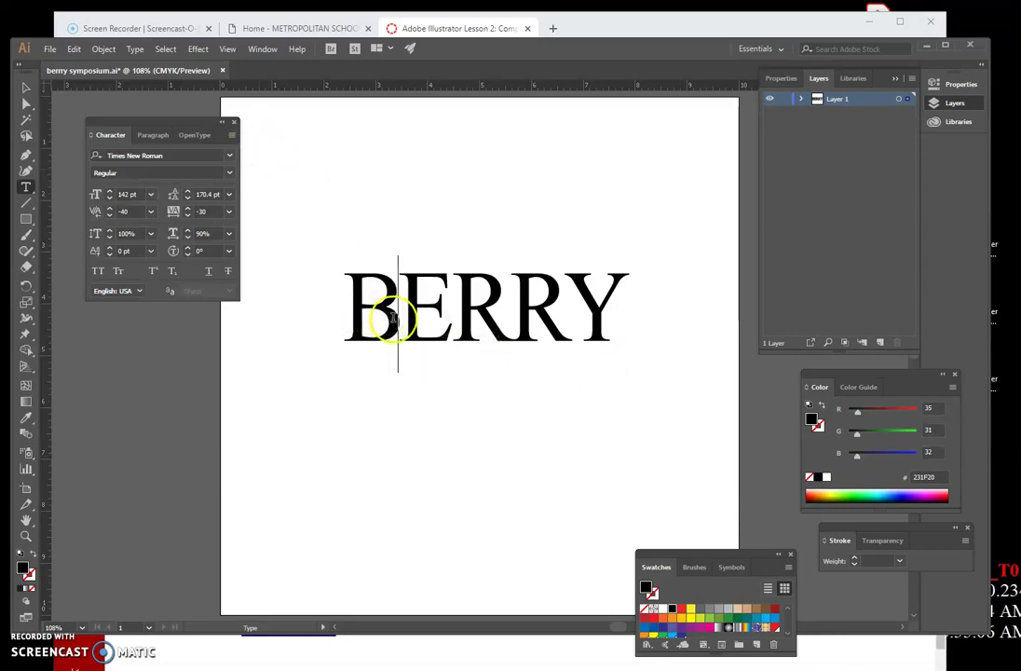
pyautogui.click(454, 326)
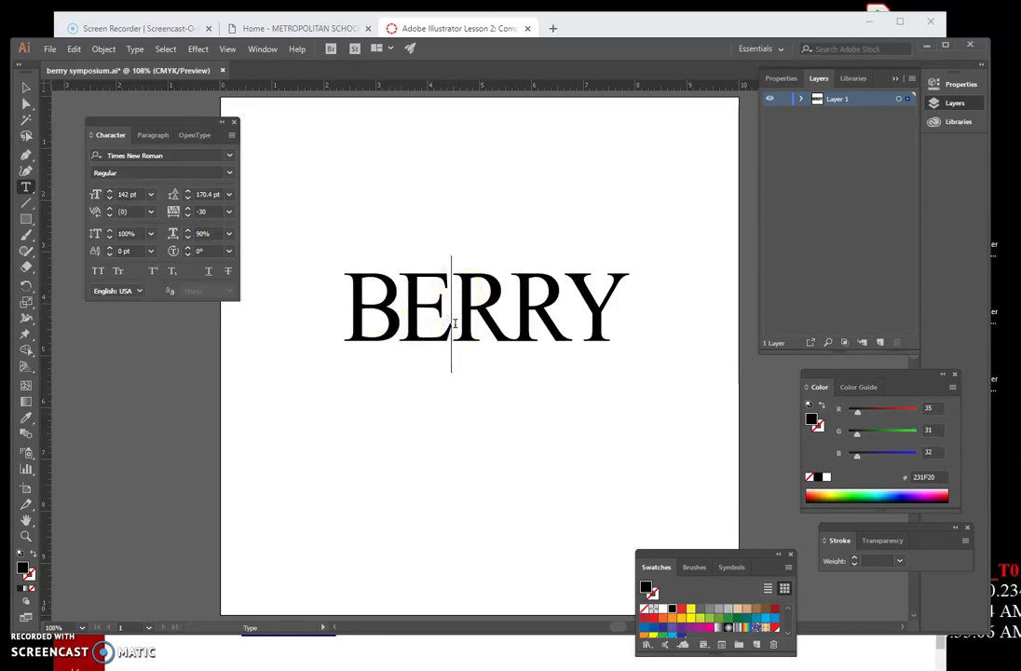
pyautogui.write('-')
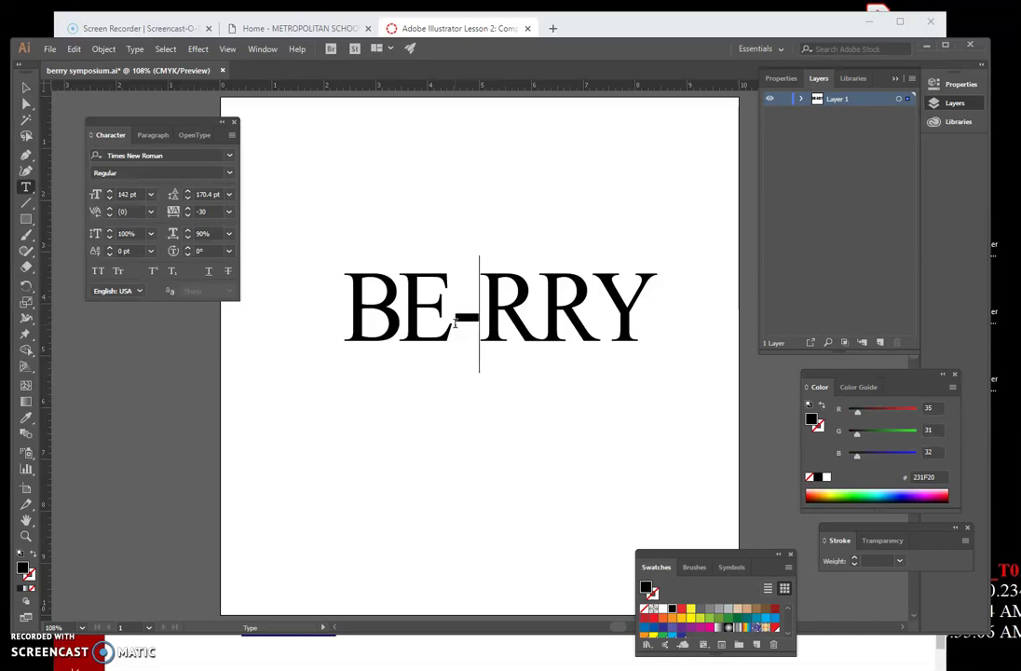
pyautogui.write('20')
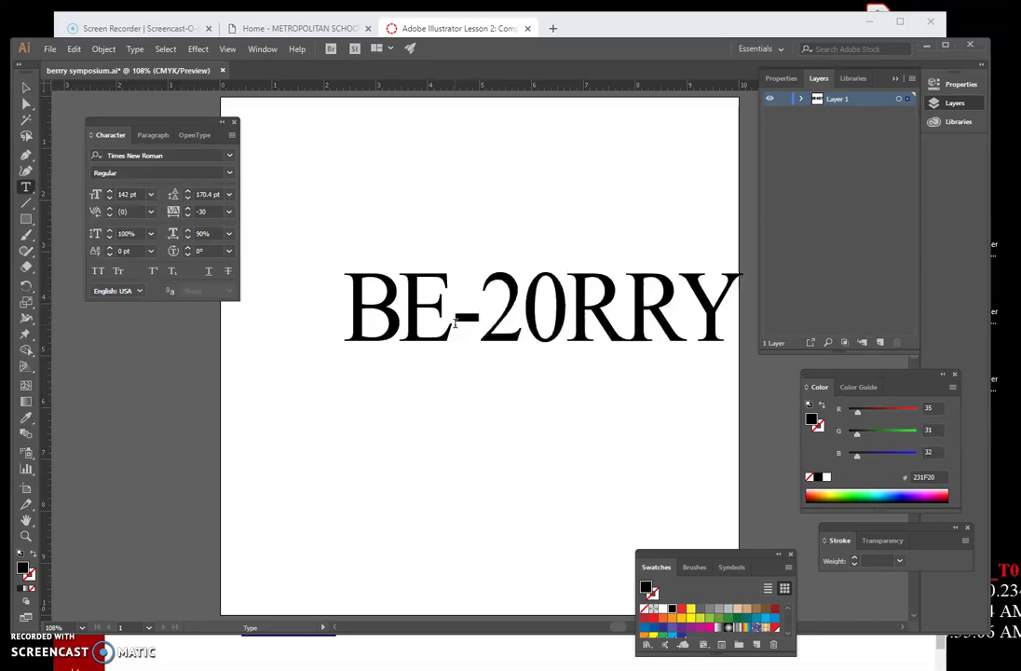
pyautogui.press('BackSpace')
pyautogui.press('BackSpace')
pyautogui.press('BackSpace')
pyautogui.press('BackSpace')
pyautogui.press('BackSpace')
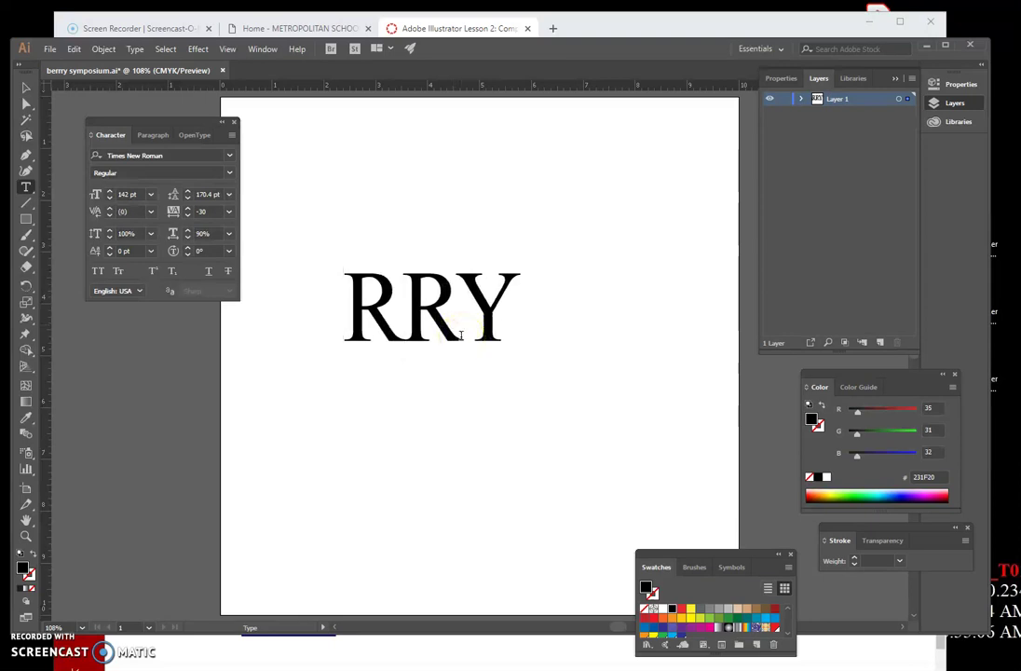
pyautogui.write('B')
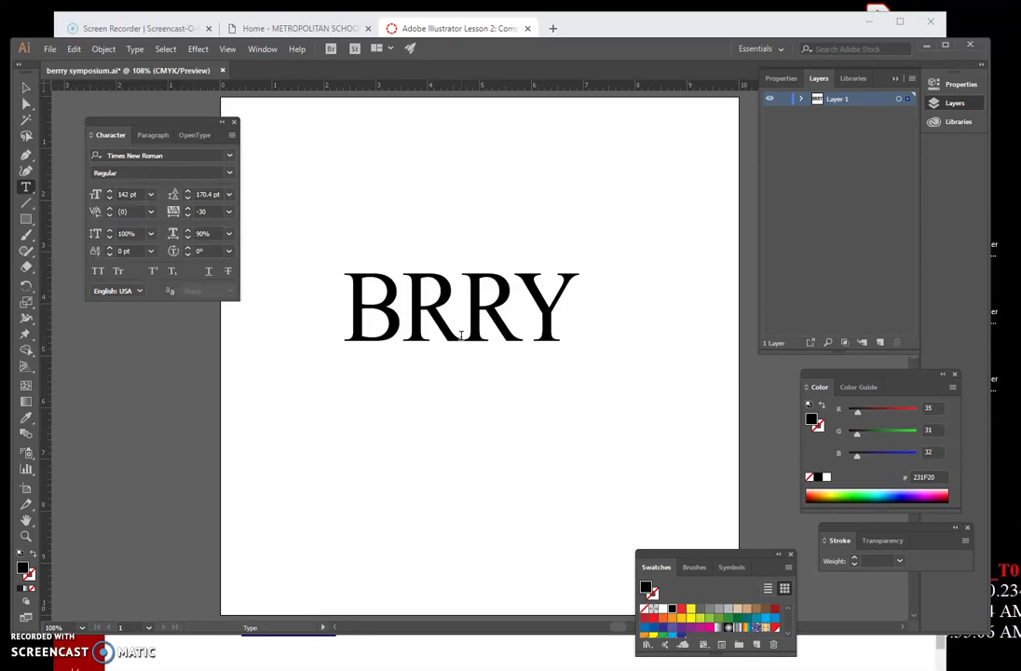
pyautogui.write('E')
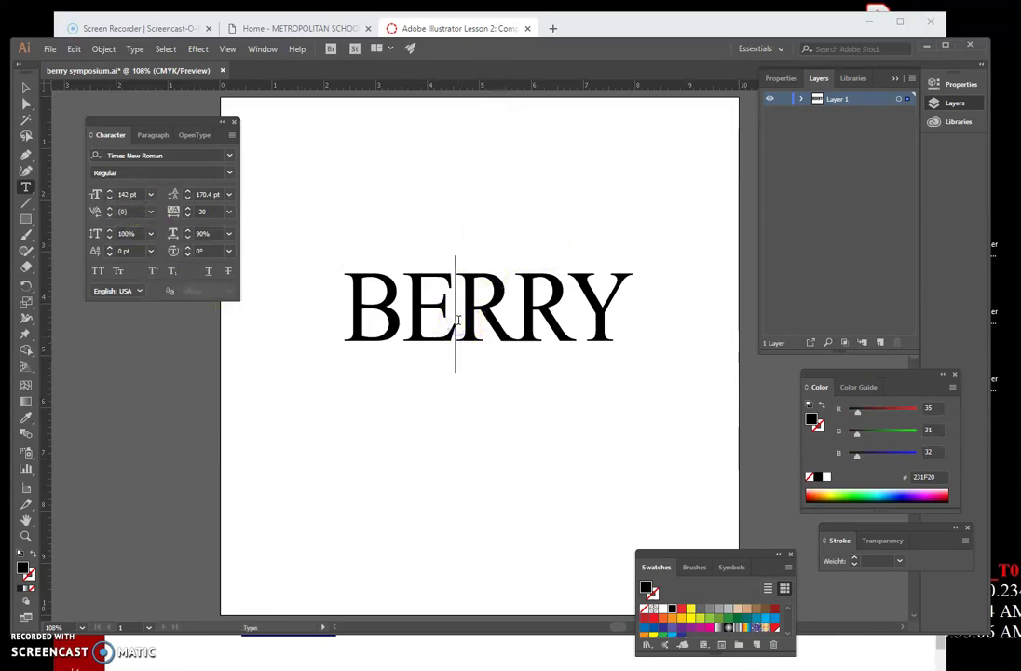
# - Set the kerning between the E and the first R of BERRY to -20
pyautogui.click(123, 211)
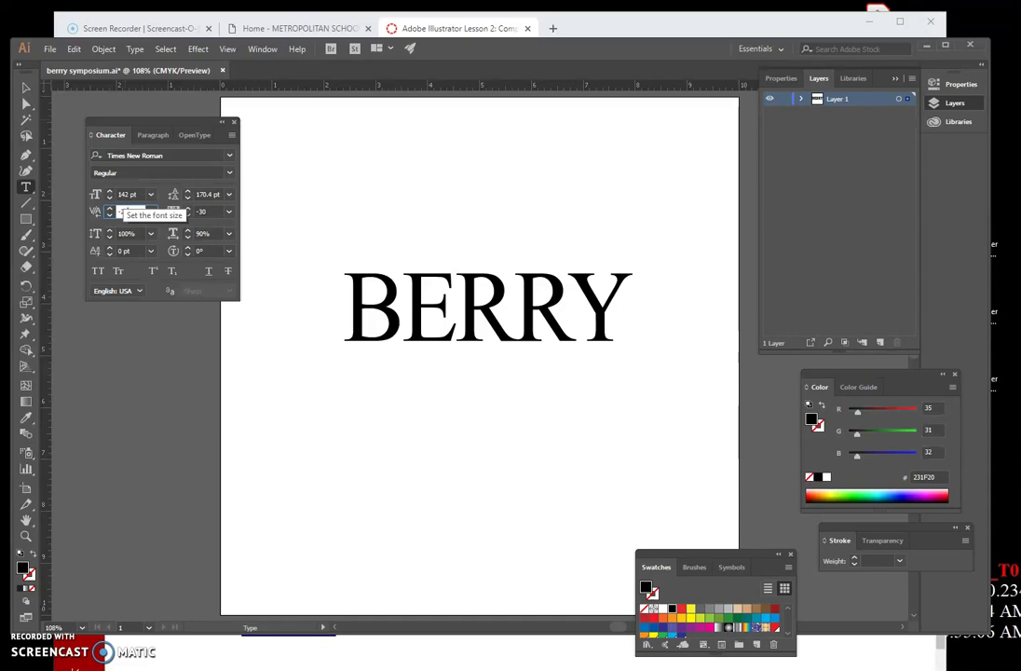
pyautogui.write('-20')
pyautogui.press('Return')
# - Set the kerning between the two Rs of BERRY to 0
pyautogui.click(511, 294)
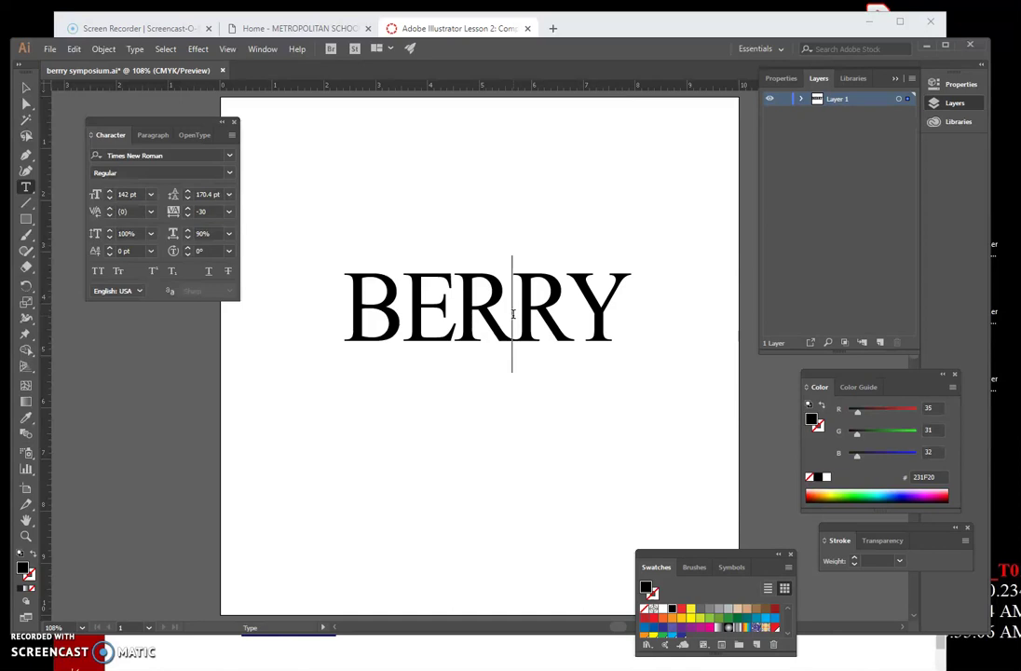
pyautogui.write('0')
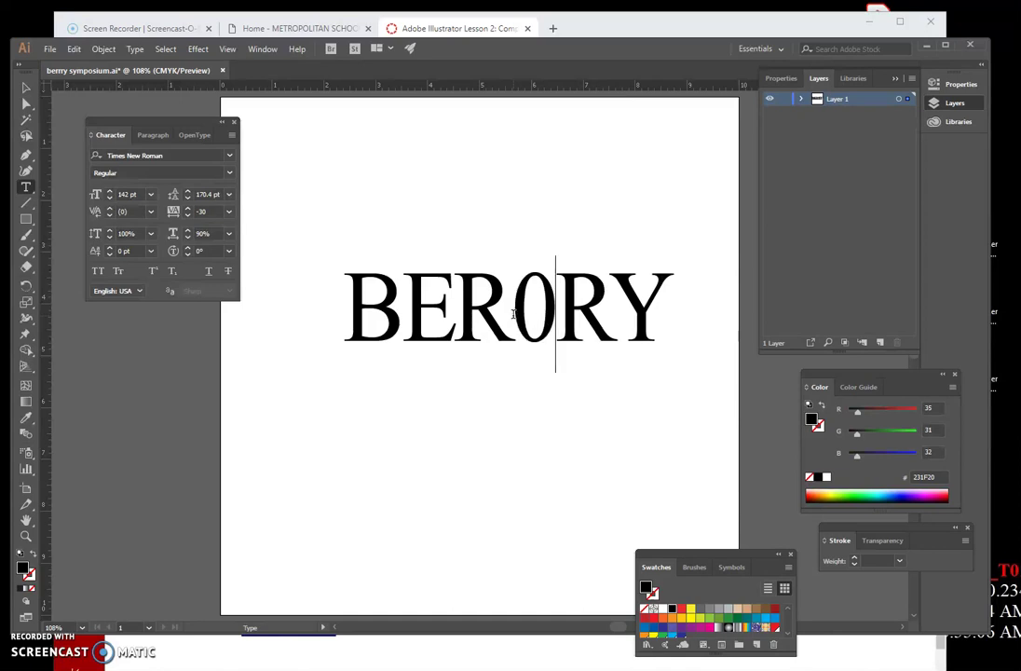
pyautogui.press('BackSpace')
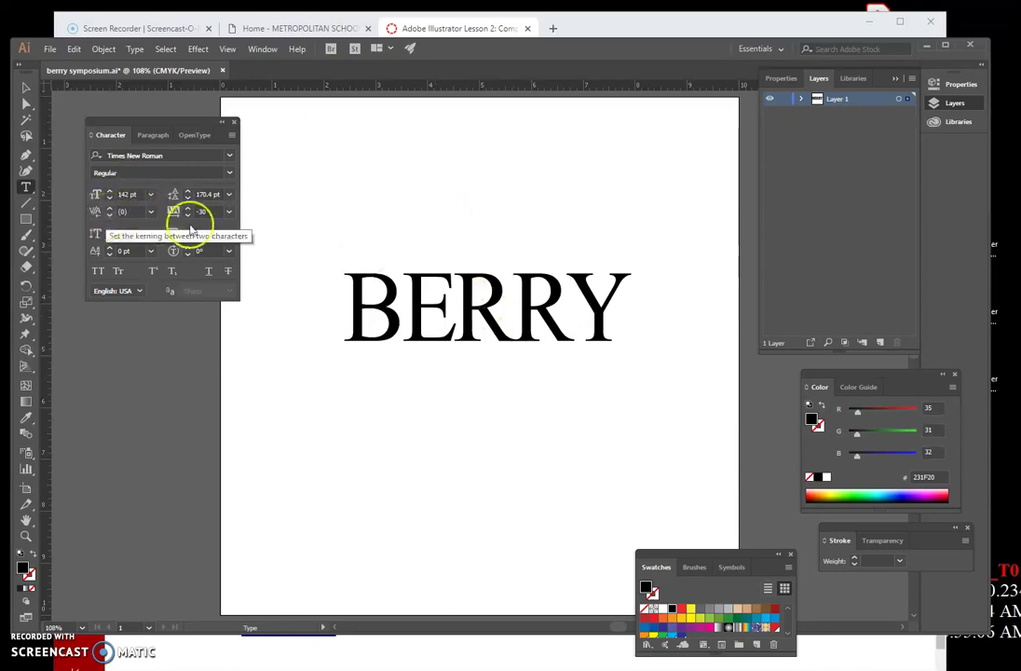
pyautogui.click(110, 213)
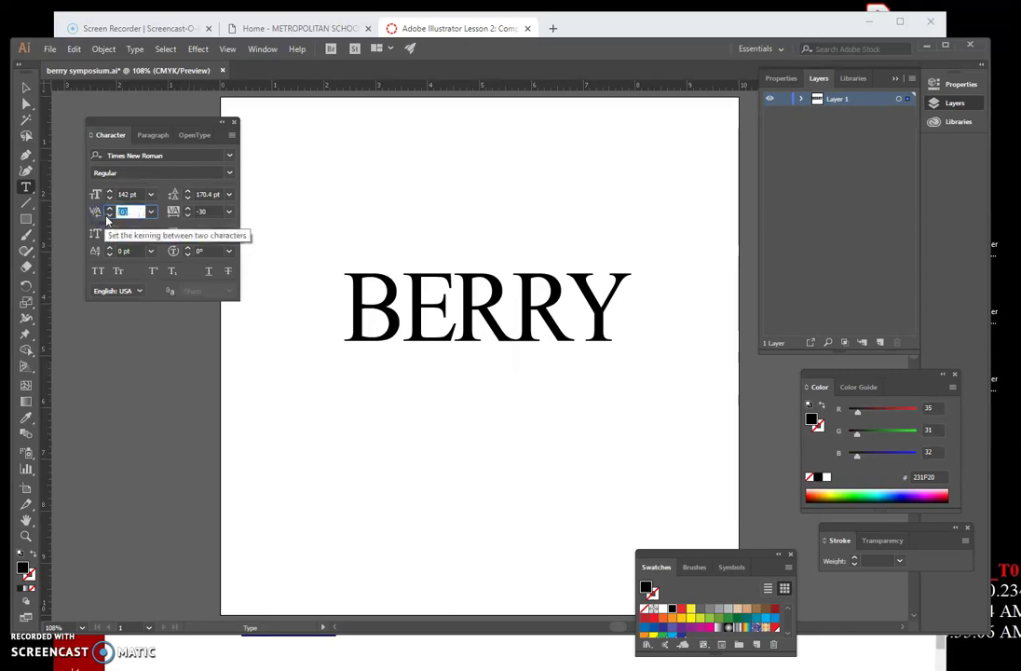
pyautogui.press('Return')
# - Set the kerning between the second R and the Y of BERRY to -120
pyautogui.click(576, 308)
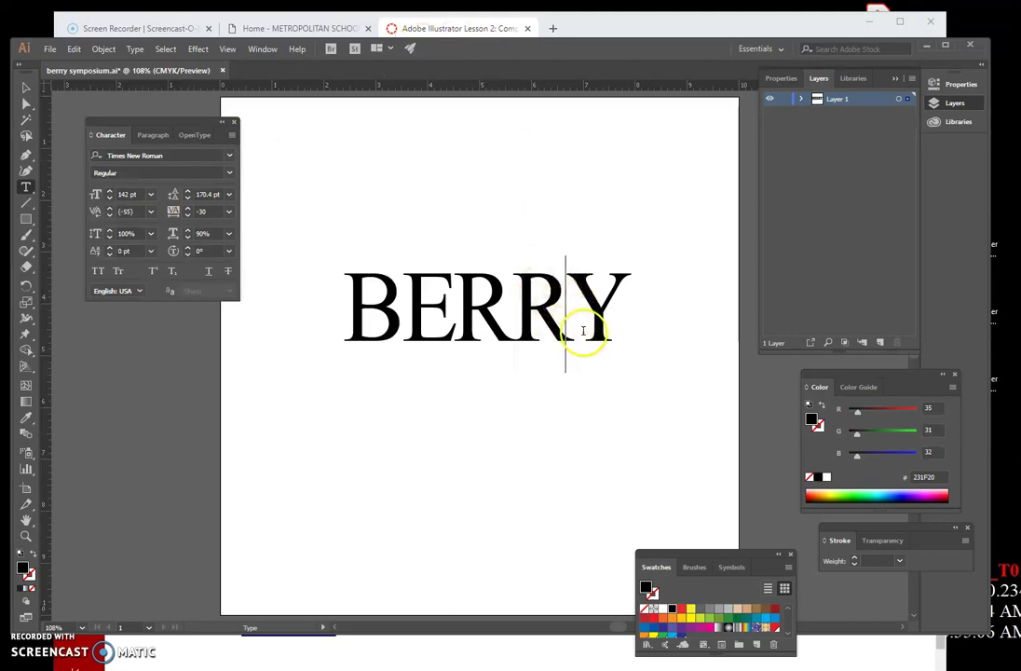
pyautogui.click(133, 228)
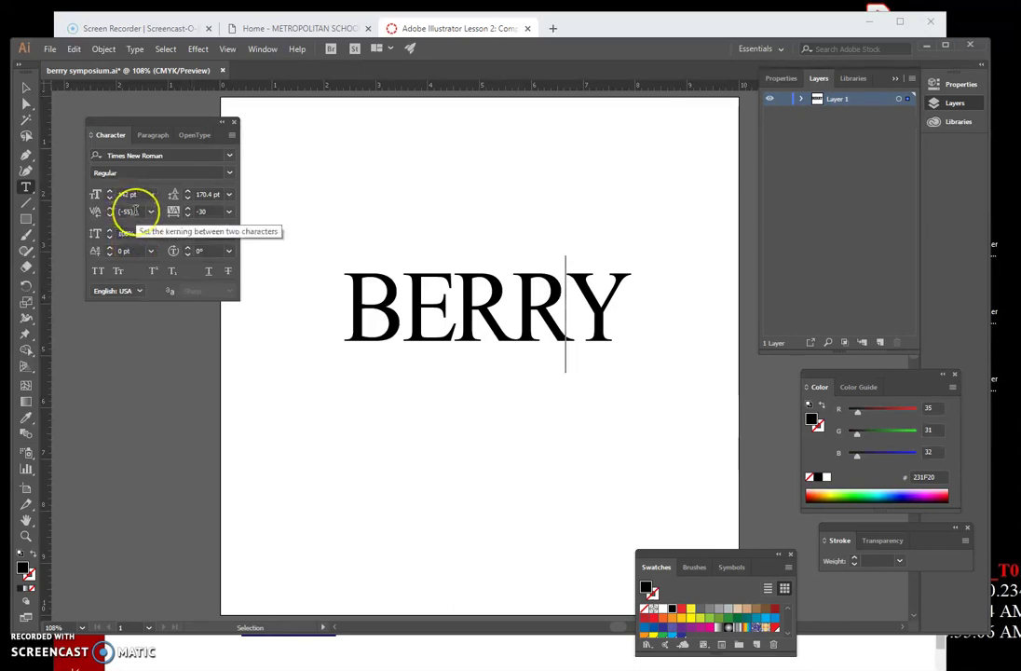
pyautogui.click(131, 210)
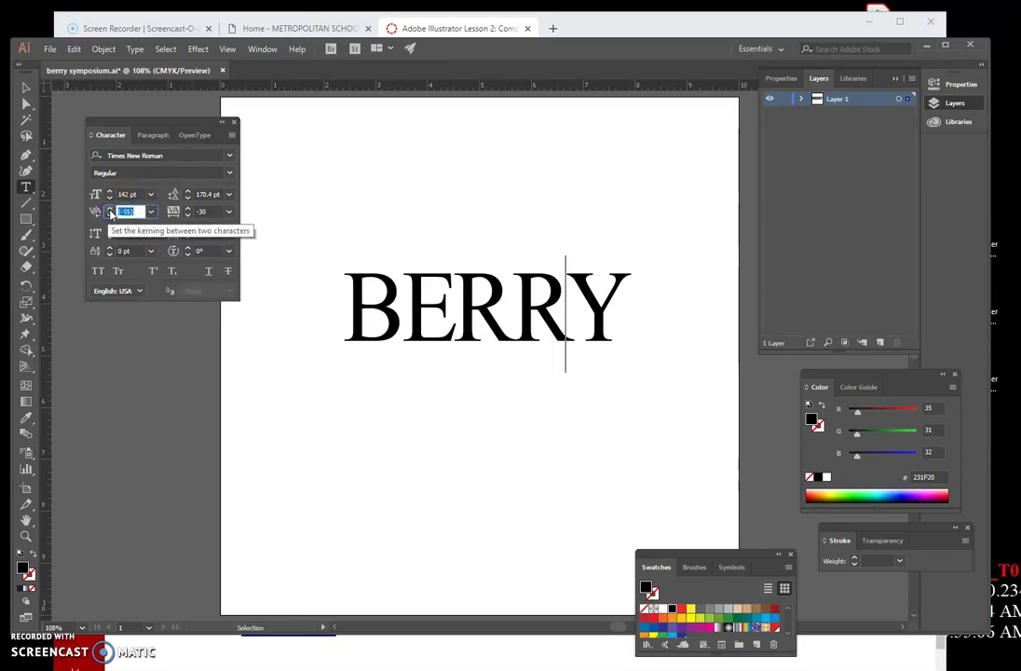
pyautogui.write('-120')
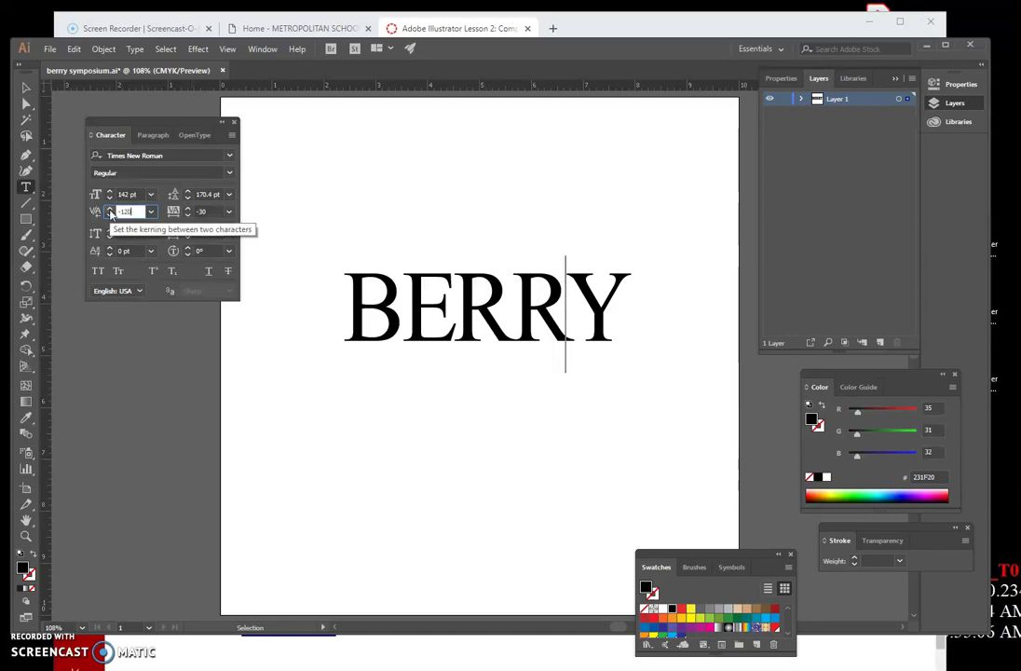
pyautogui.press('Return')
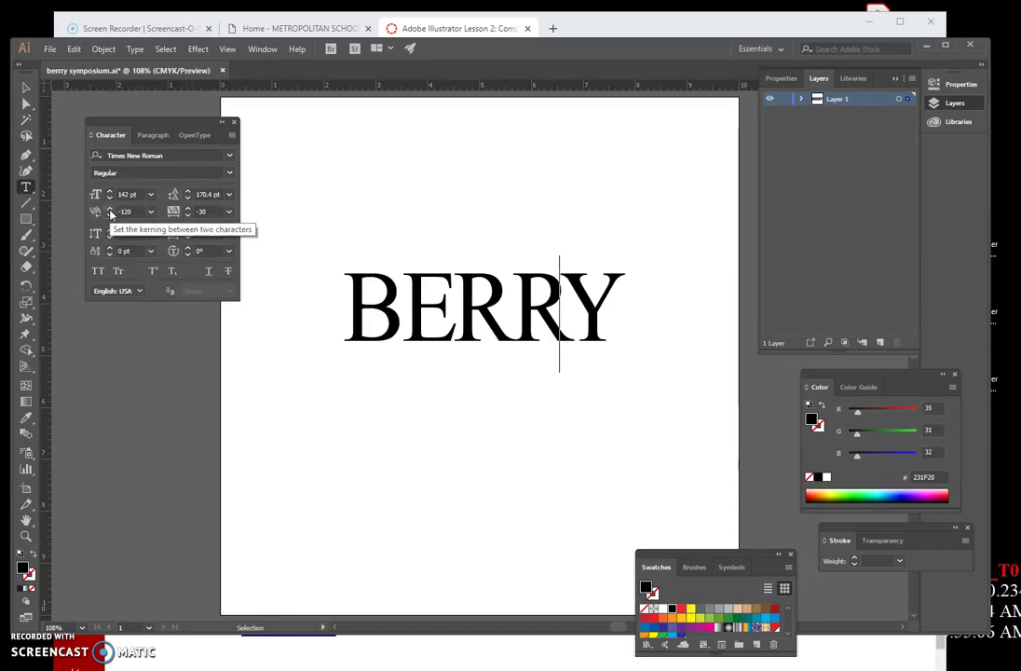
# - Center-align the BERRY text's paragraph and move the text back to the middle of the artboard
pyautogui.click(27, 89)
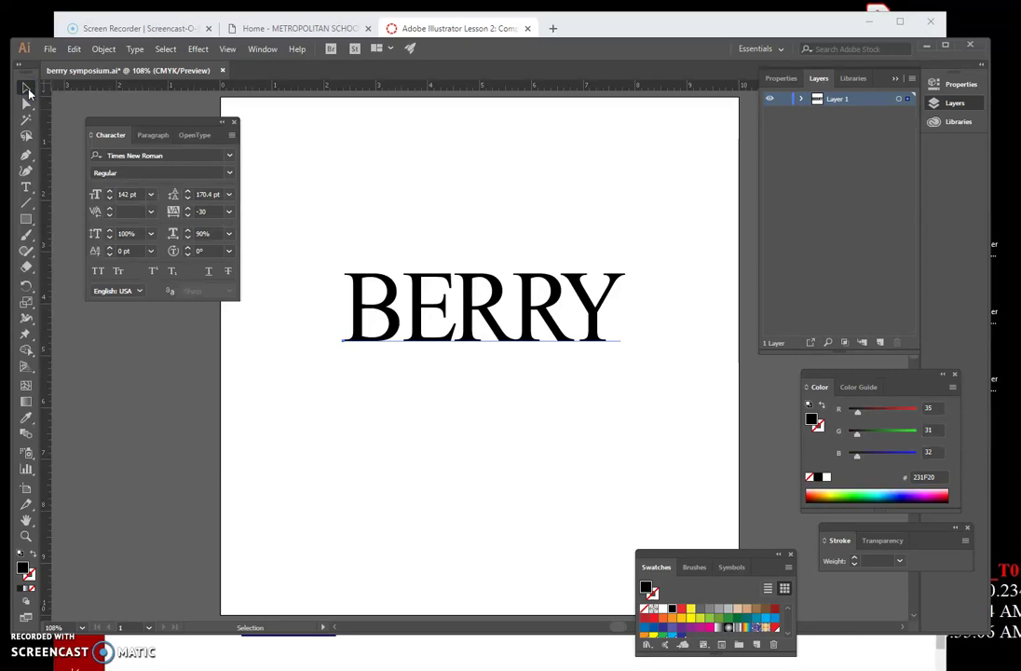
pyautogui.click(160, 136)
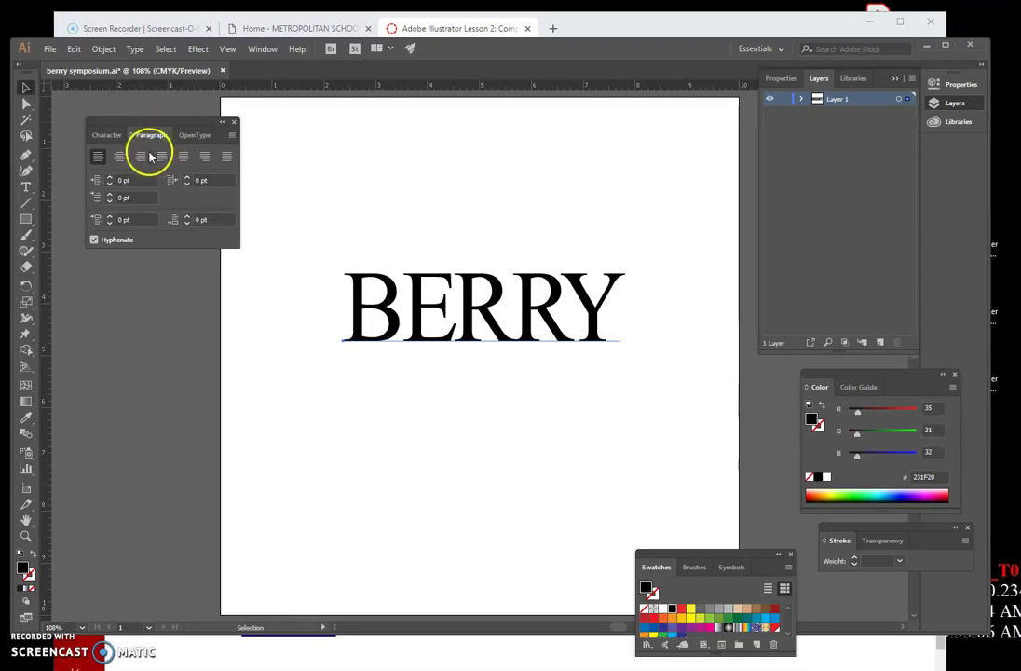
pyautogui.click(120, 156)
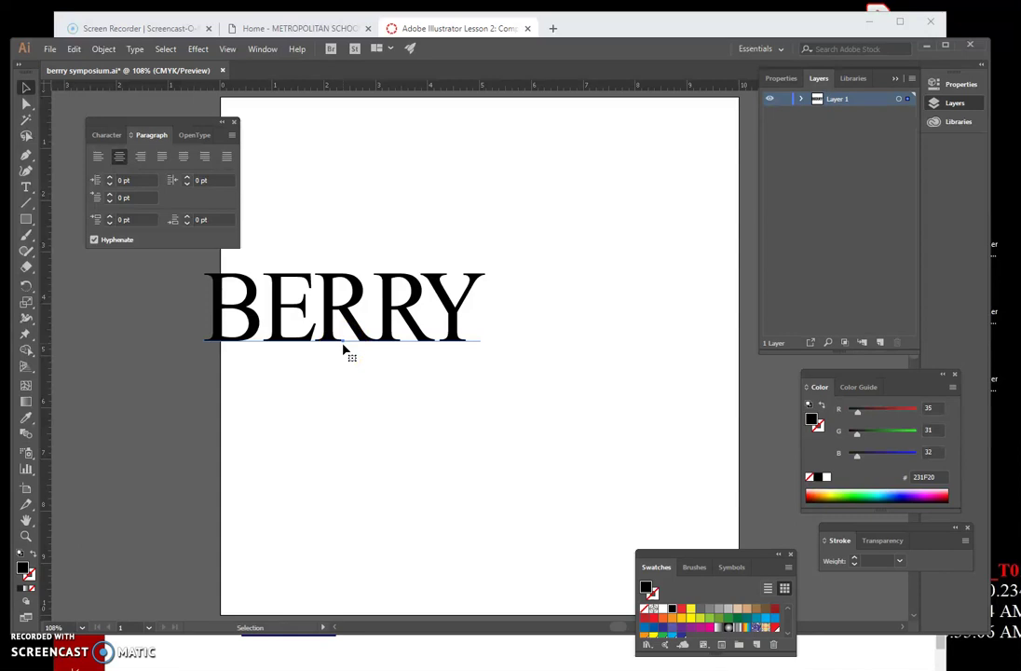
pyautogui.moveTo(391, 285); pyautogui.dragTo(526, 325)
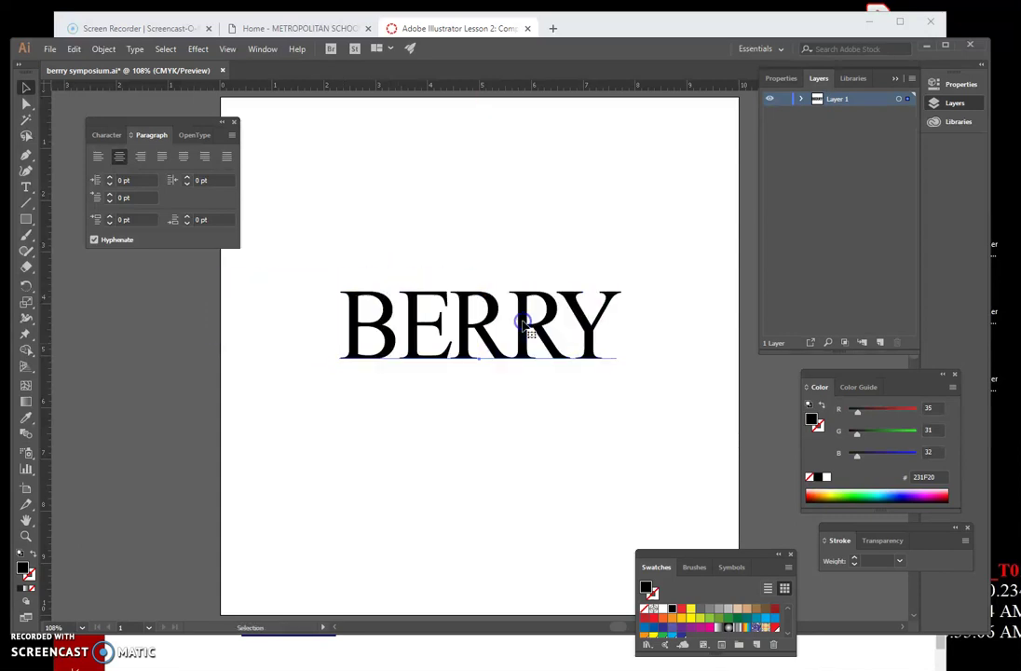
pyautogui.click(445, 270)
pyautogui.click(161, 41)
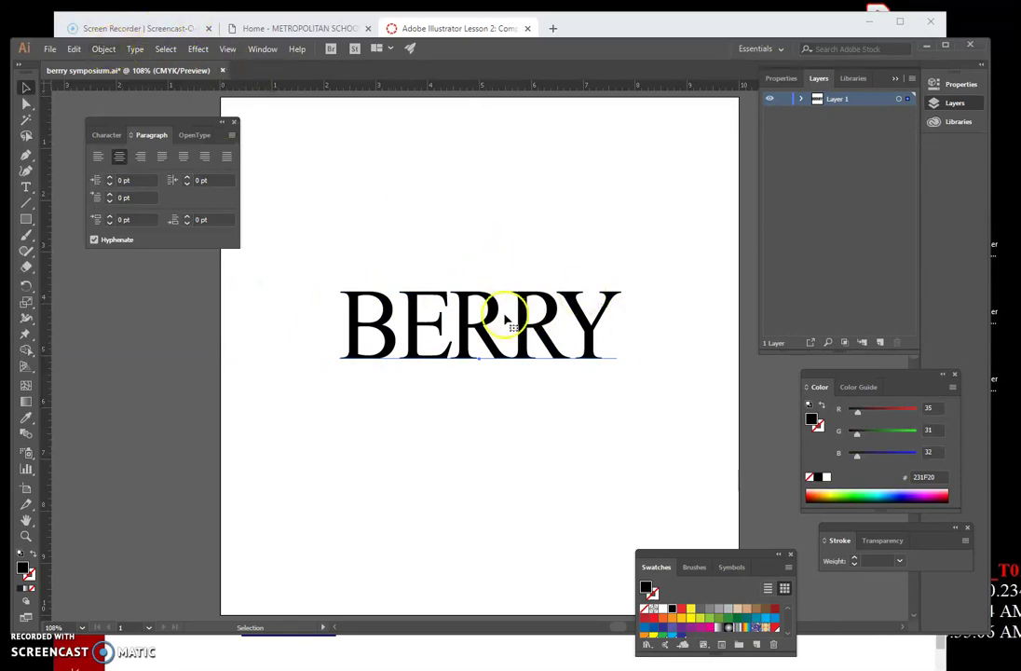
# - Hide the selected BERRY text
pyautogui.click(103, 48)
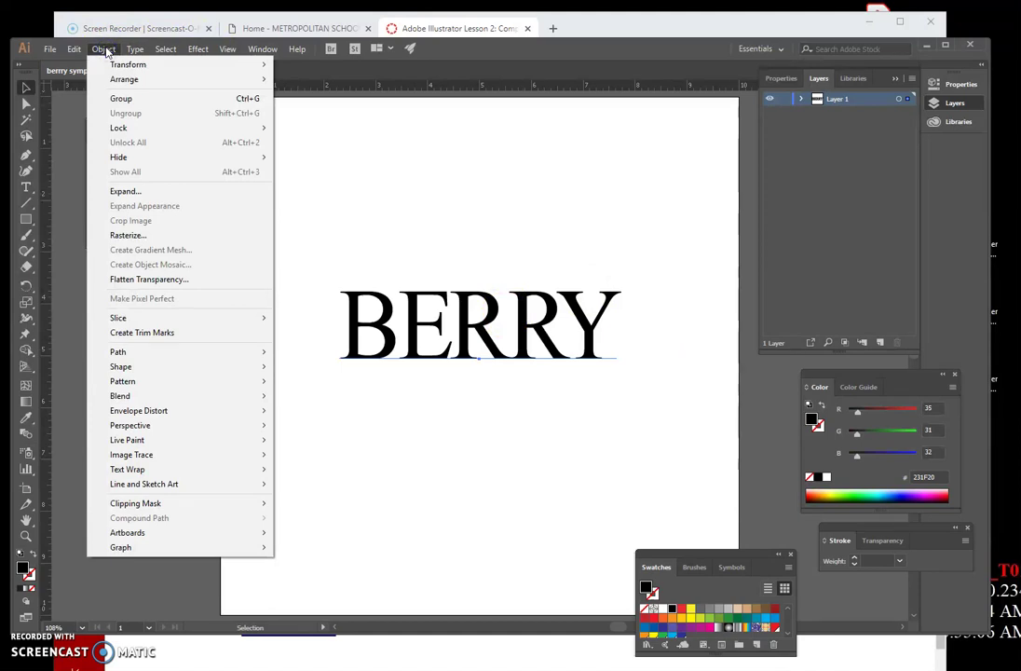
pyautogui.moveTo(216, 156)
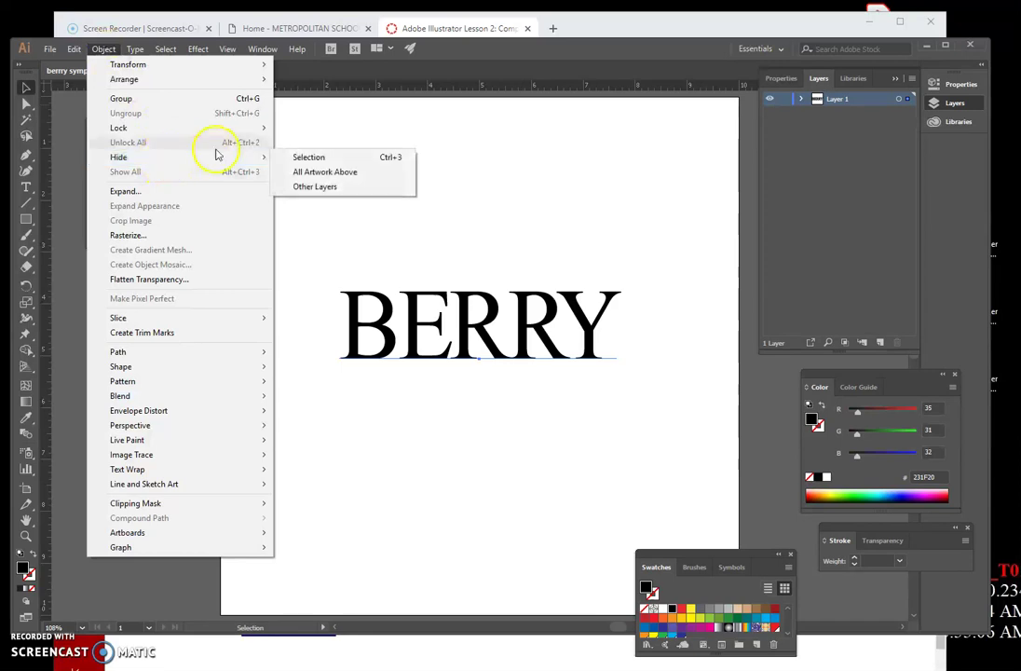
pyautogui.click(298, 157)
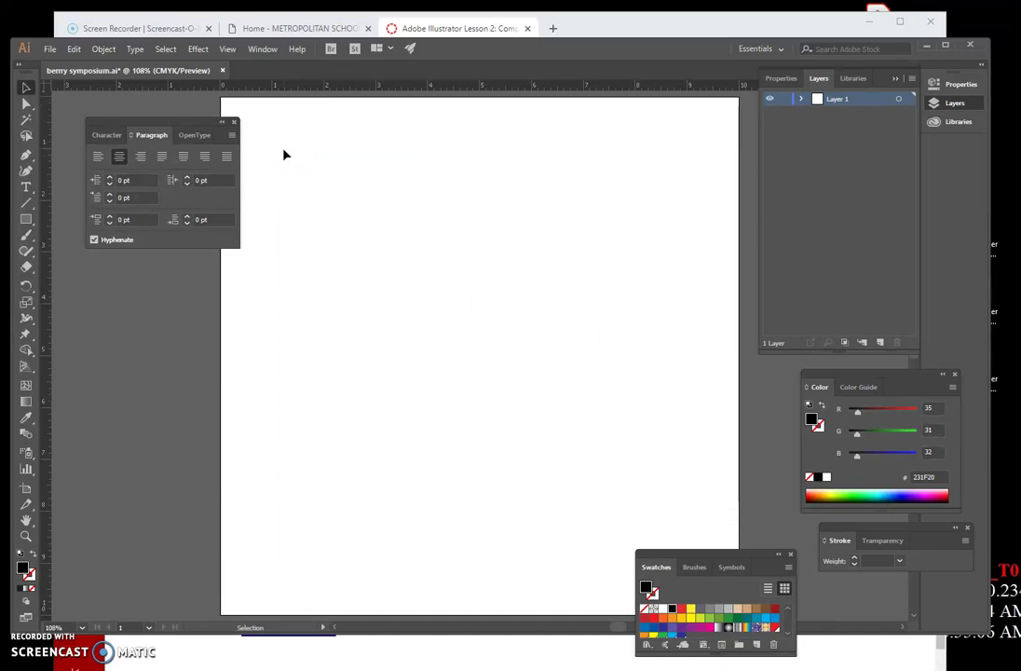
# - Create the text BERRY with the Vertical Type tool and move it so the whole word fits down the middle of the artboard
pyautogui.click(28, 190)
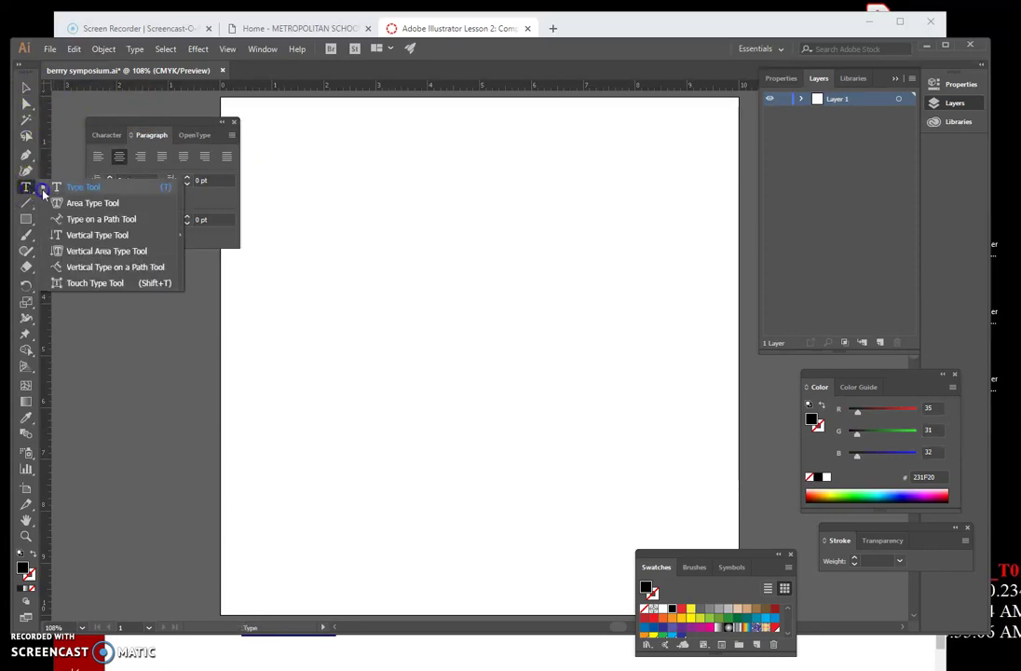
pyautogui.click(84, 234)
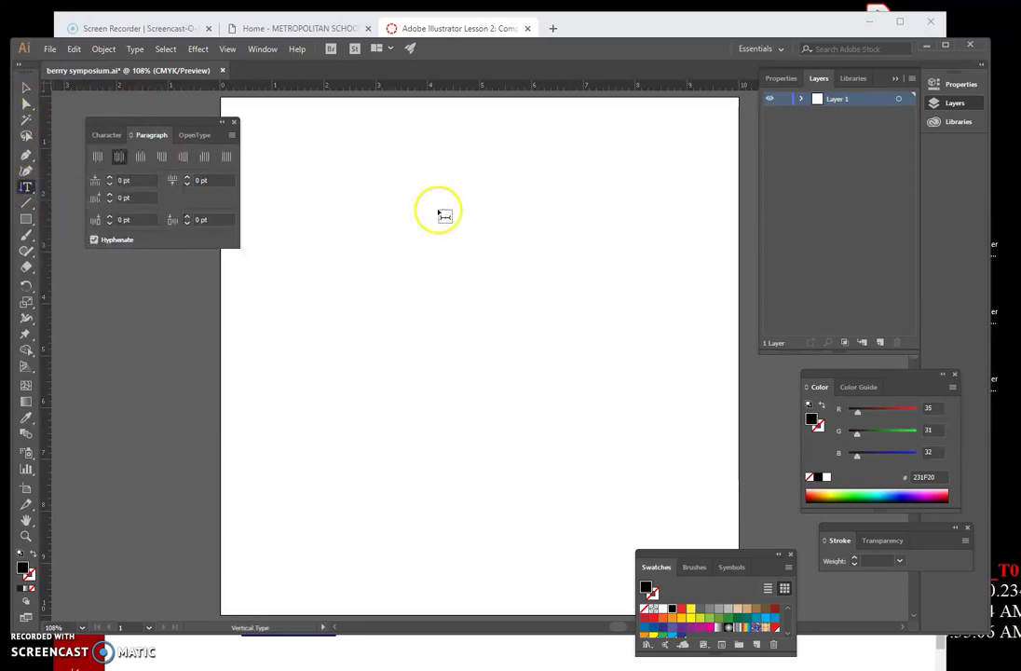
pyautogui.click(462, 175)
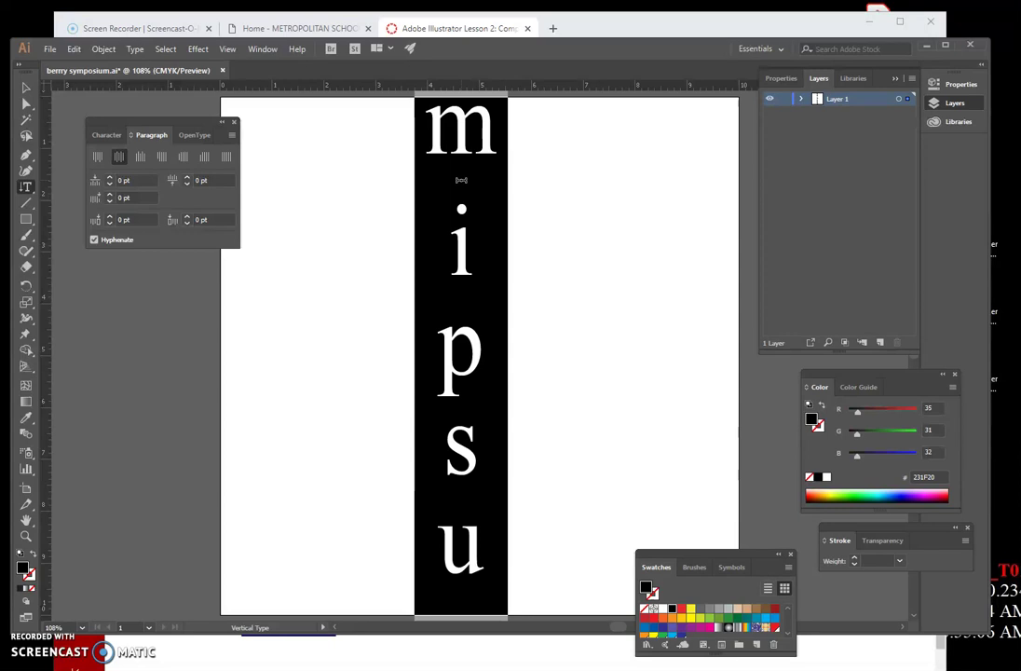
pyautogui.write('BERRY')
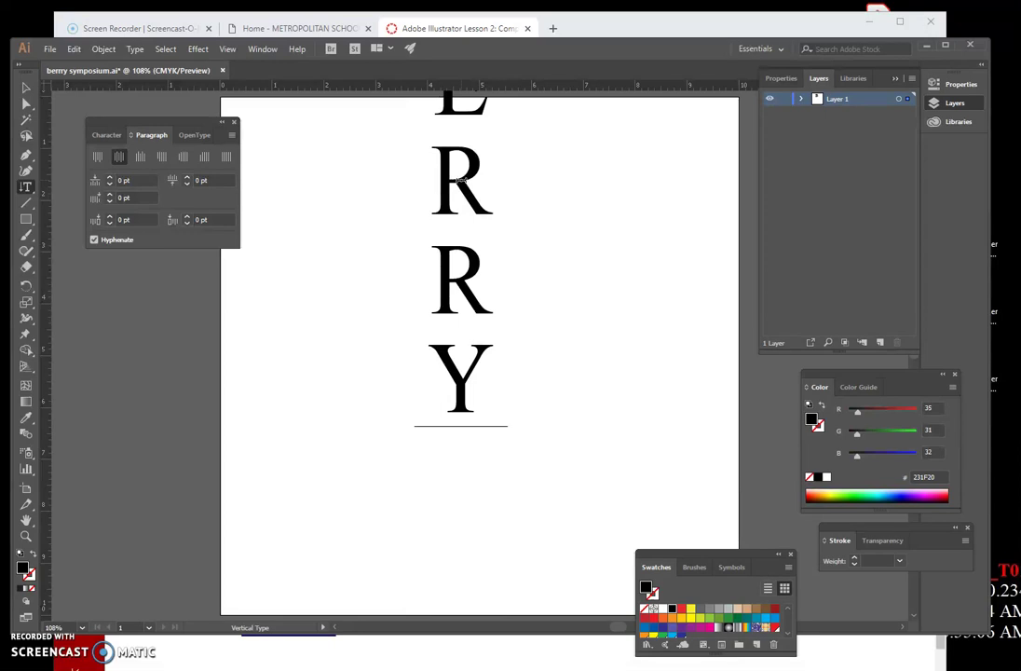
pyautogui.press('Escape')
pyautogui.click(26, 86)
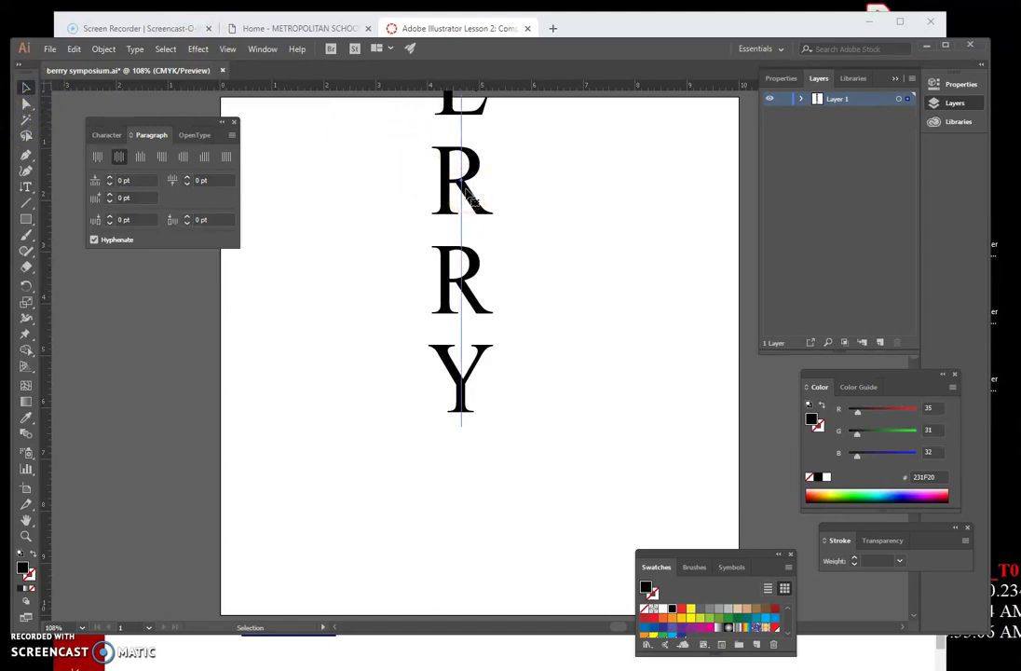
pyautogui.moveTo(466, 194); pyautogui.dragTo(494, 368)
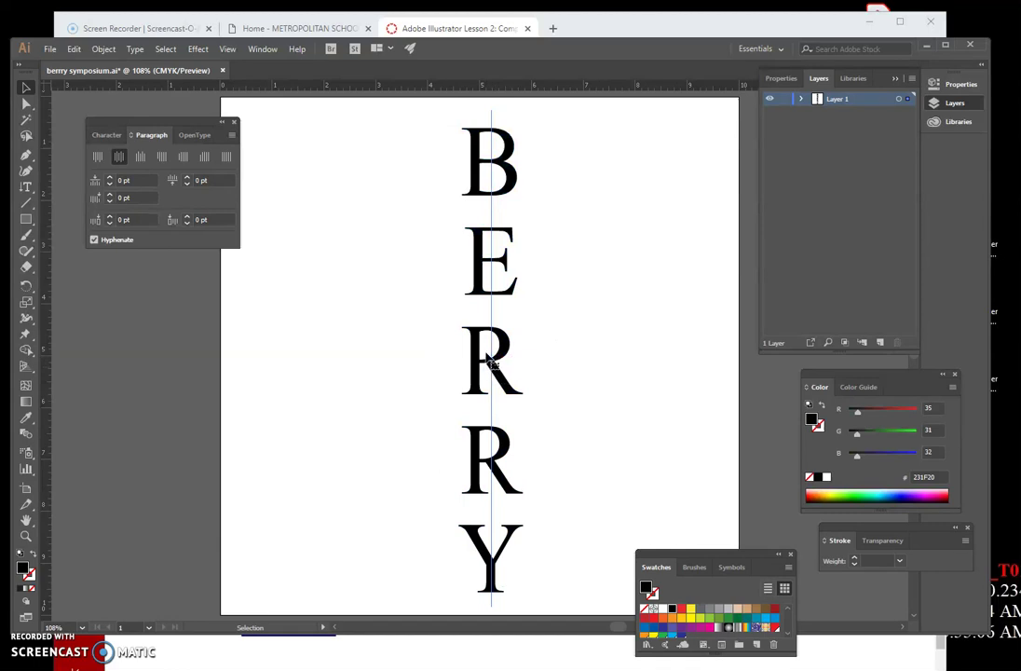
# - Set the vertical BERRY text's font size to 84 pt and its tracking to -160
pyautogui.click(98, 137)
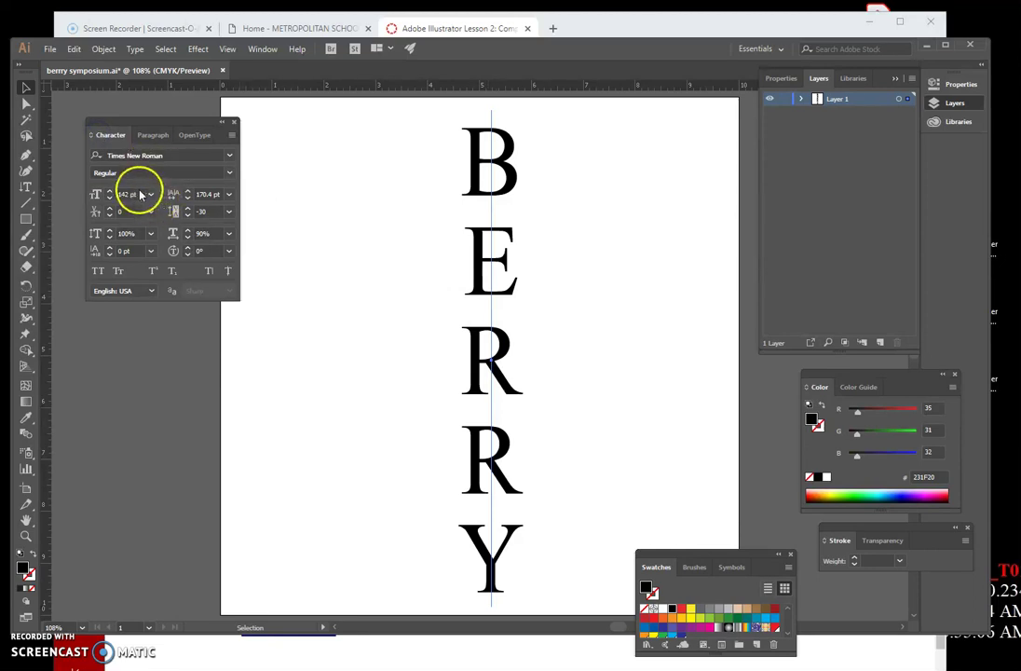
pyautogui.moveTo(135, 194); pyautogui.dragTo(114, 193)
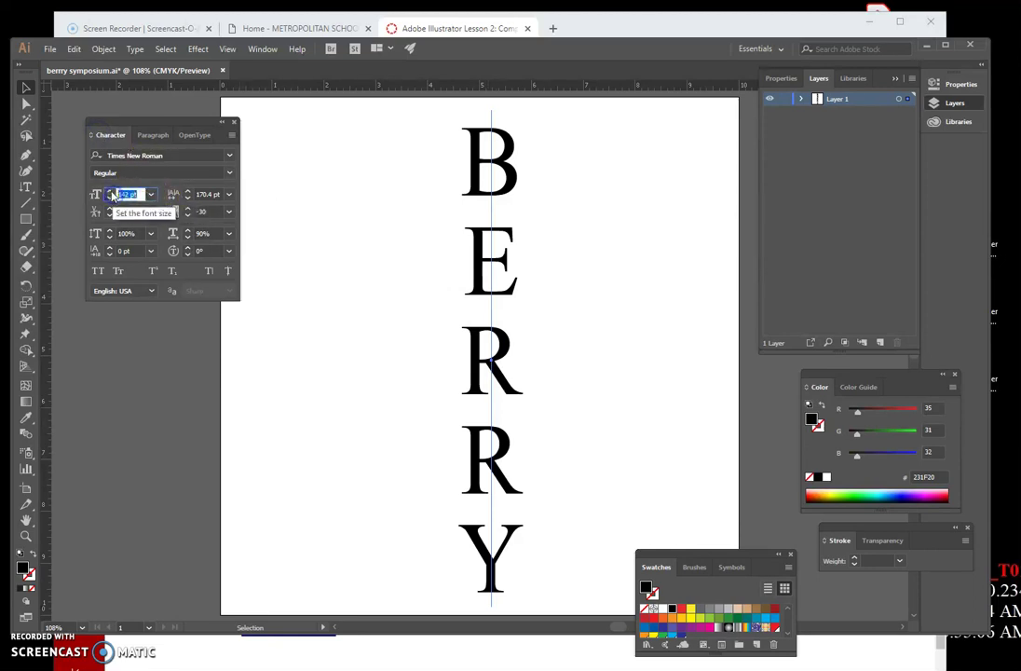
pyautogui.write('84')
pyautogui.press('Return')
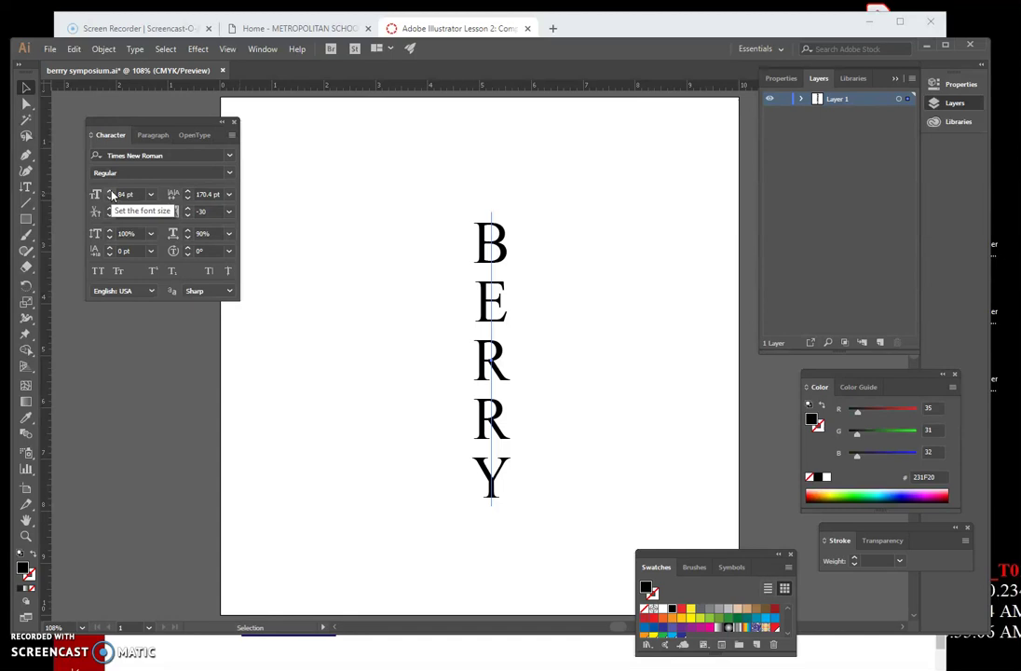
pyautogui.click(209, 211)
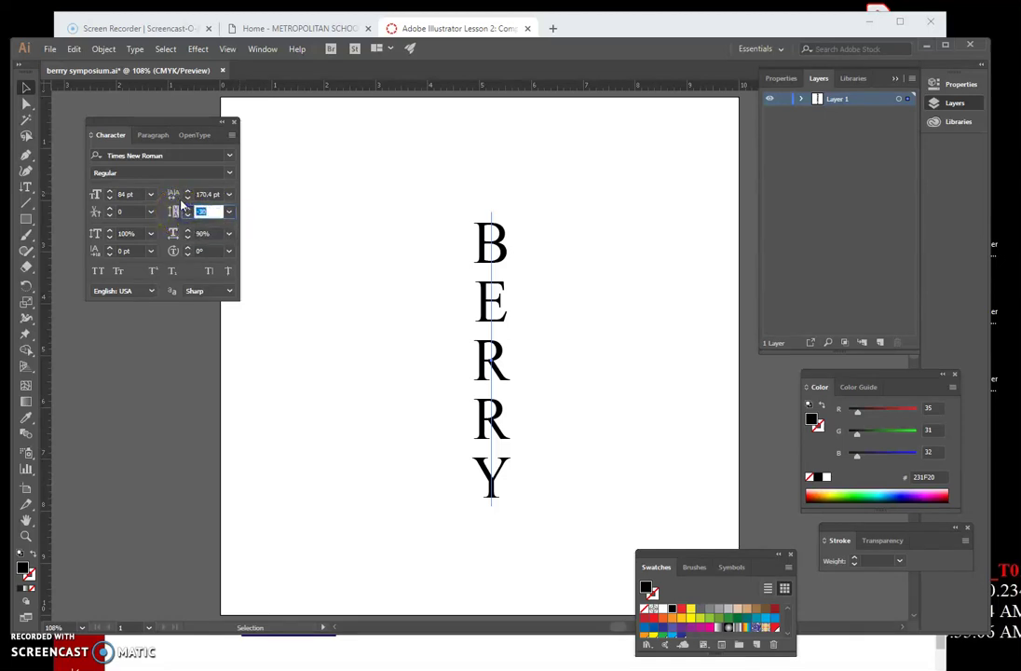
pyautogui.write('-160')
pyautogui.press('Return')
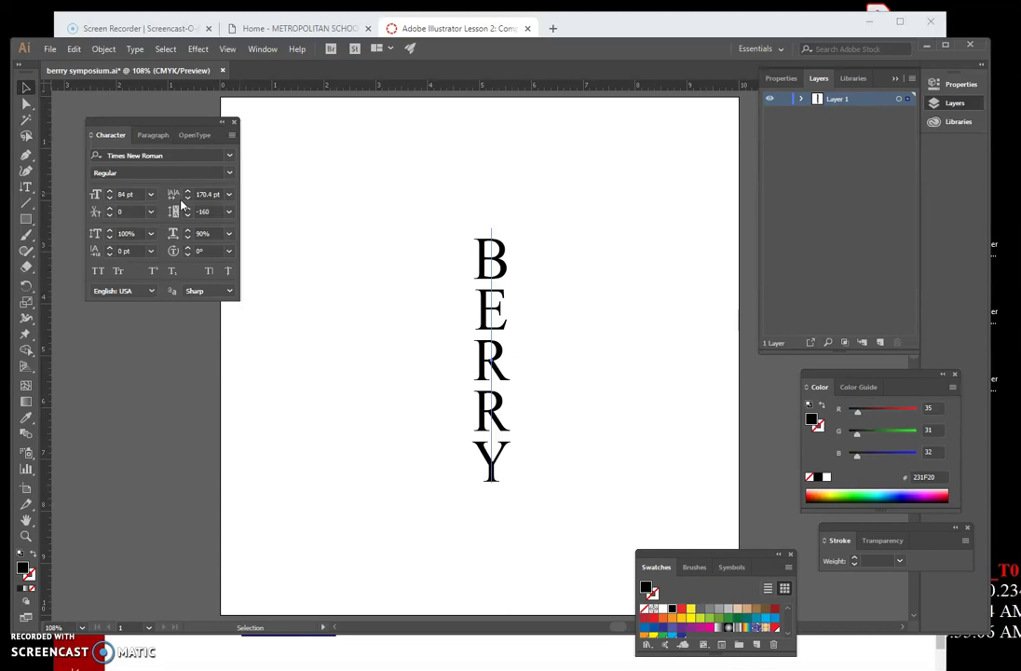
# - Set the horizontal scale of the vertical BERRY text to 100%
pyautogui.click(171, 231)
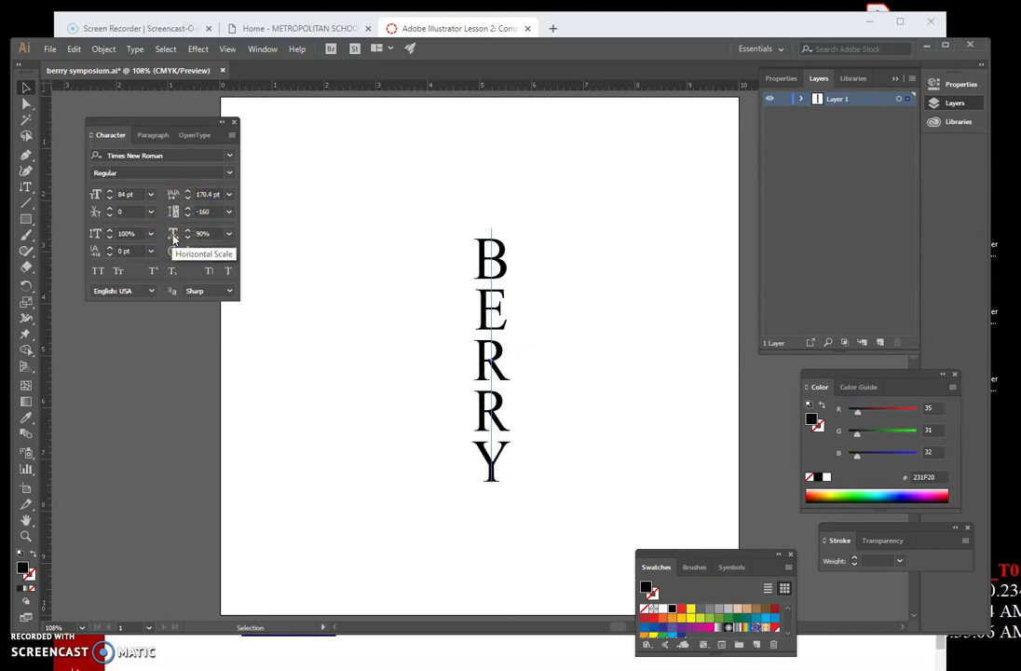
pyautogui.click(198, 233)
pyautogui.write('150')
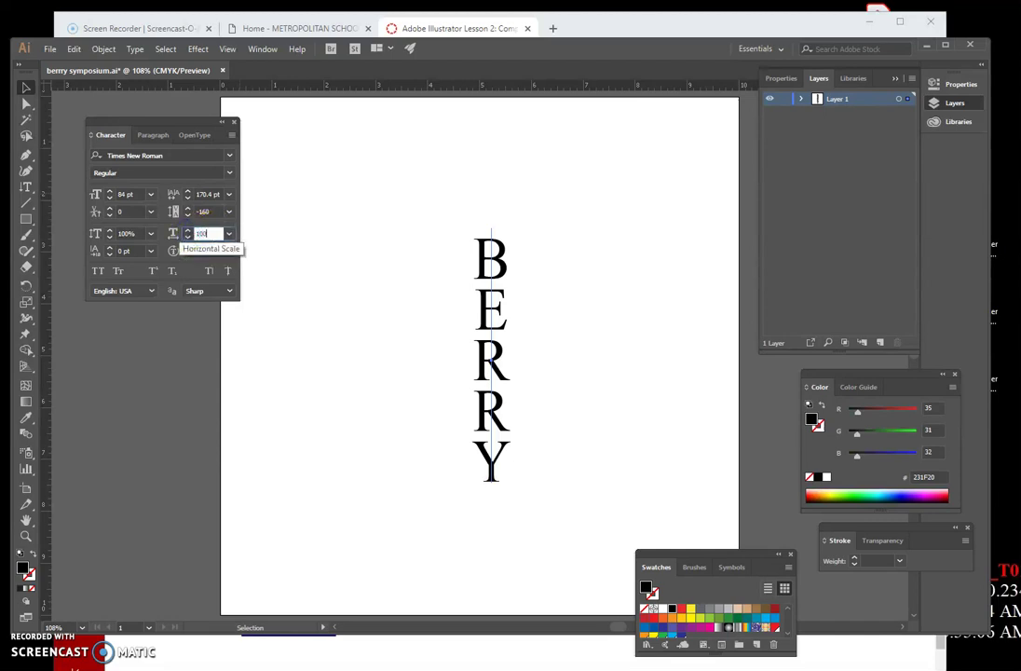
pyautogui.press('Return')
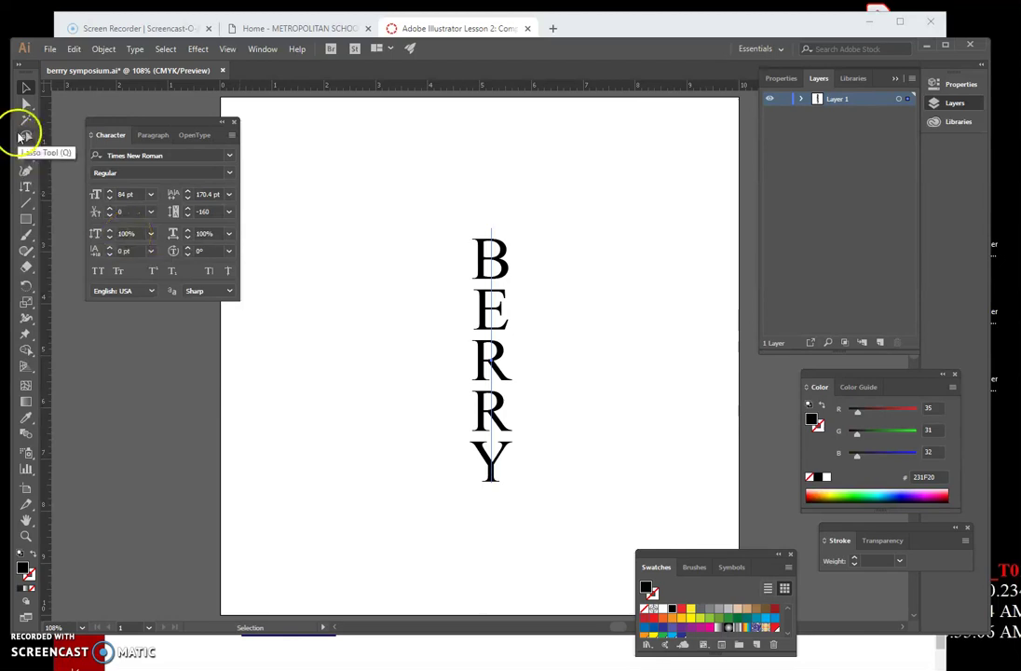
# - Delete the vertical BERRY text from the artboard
pyautogui.click(402, 172)
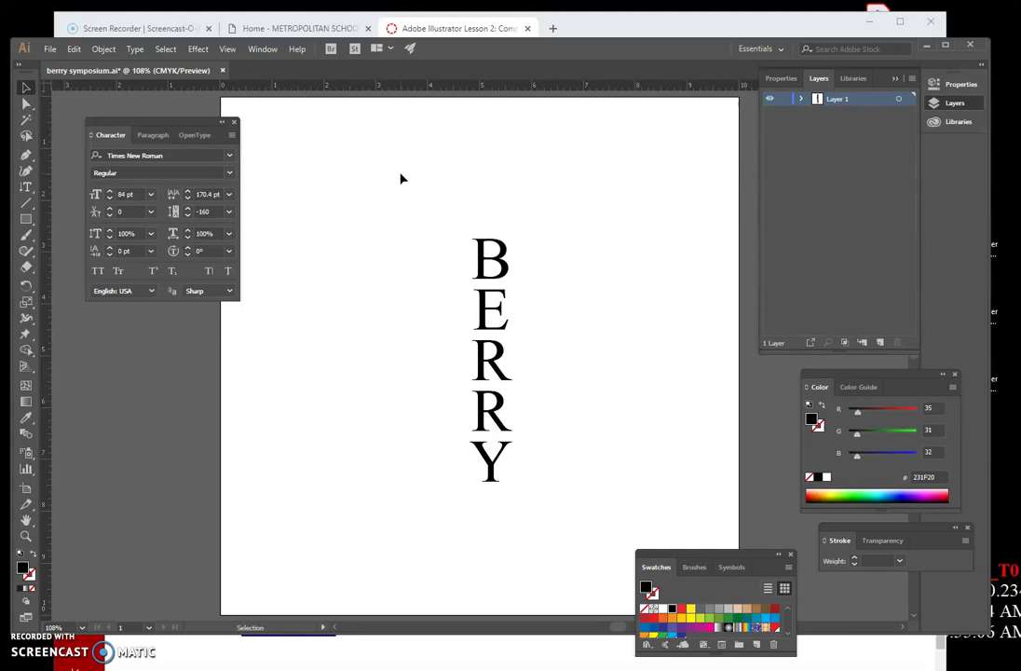
pyautogui.click(494, 309)
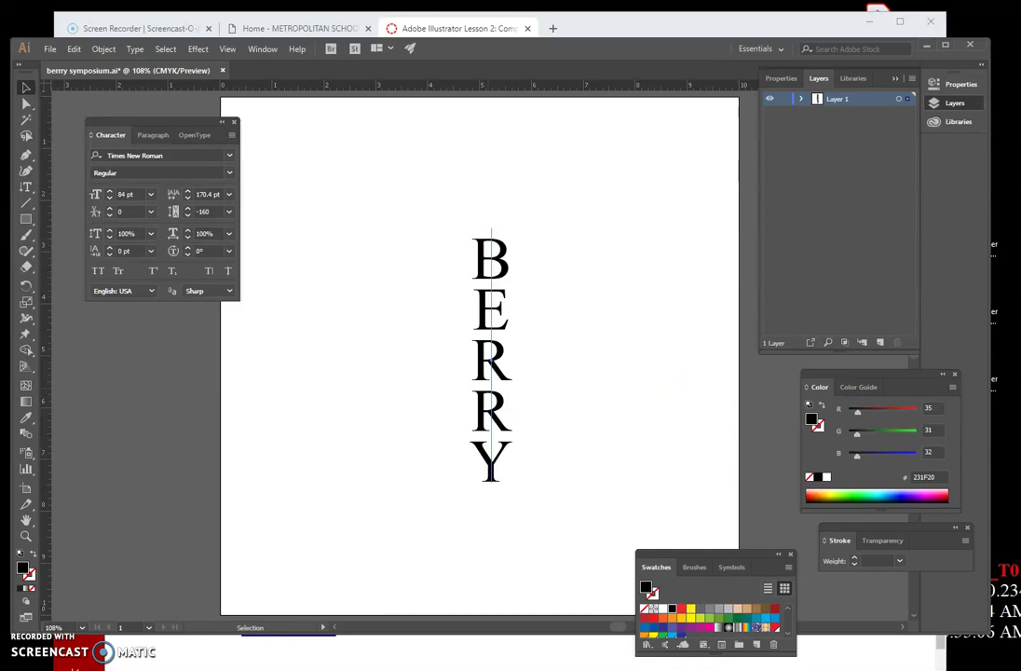
pyautogui.press('Delete')
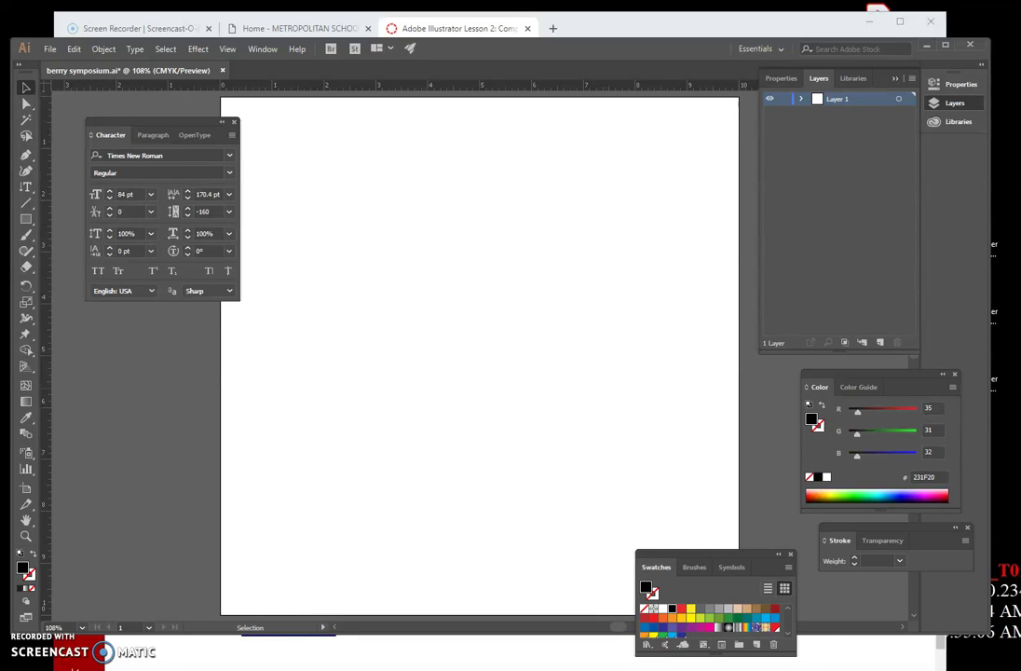
# - Save the berry symposium.ai document
pyautogui.click(49, 49)
pyautogui.click(74, 155)
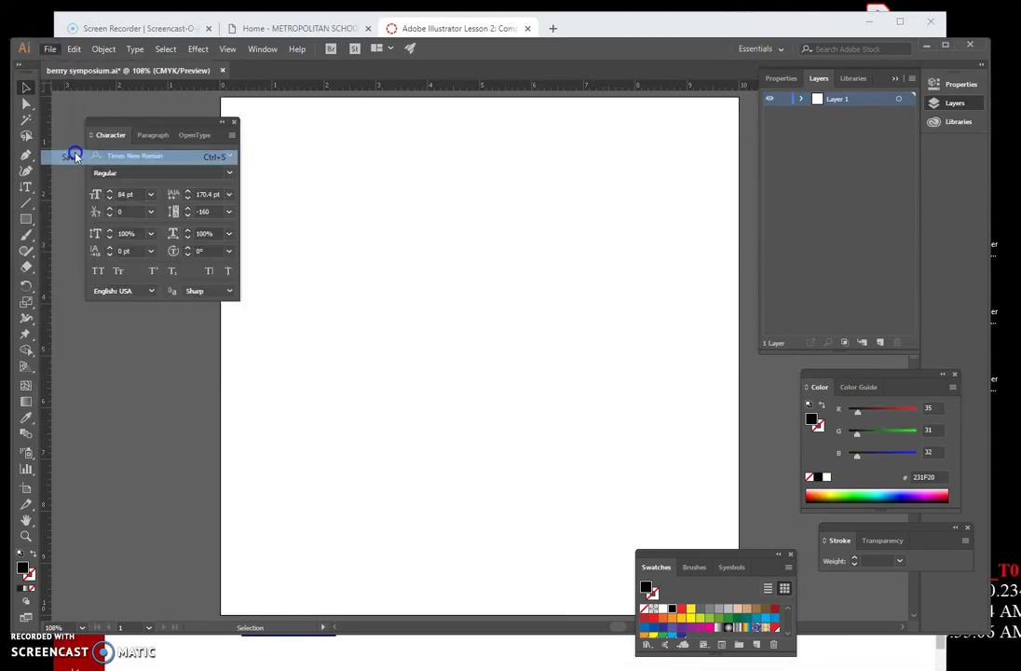